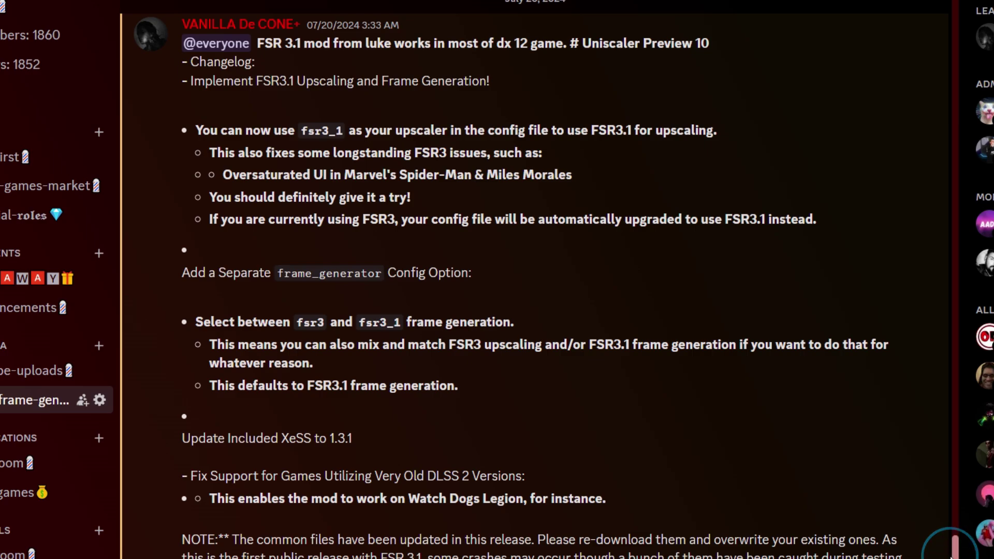
Switch to the Red Dead Redemption 2 game folder window in File Explorer.
scroll(954, 552, "down", 2)
scroll(953, 551, "up", 4)
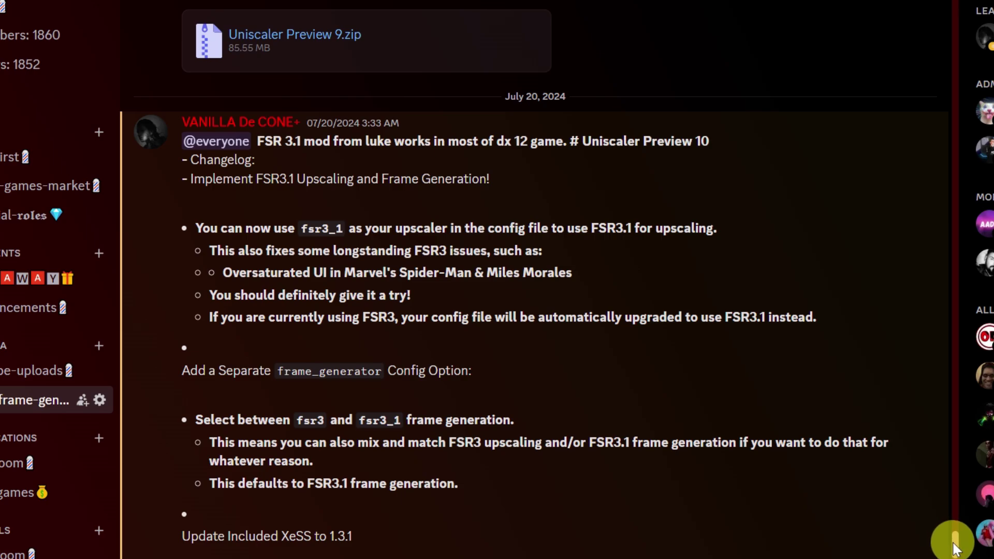
scroll(952, 541, "down", 4)
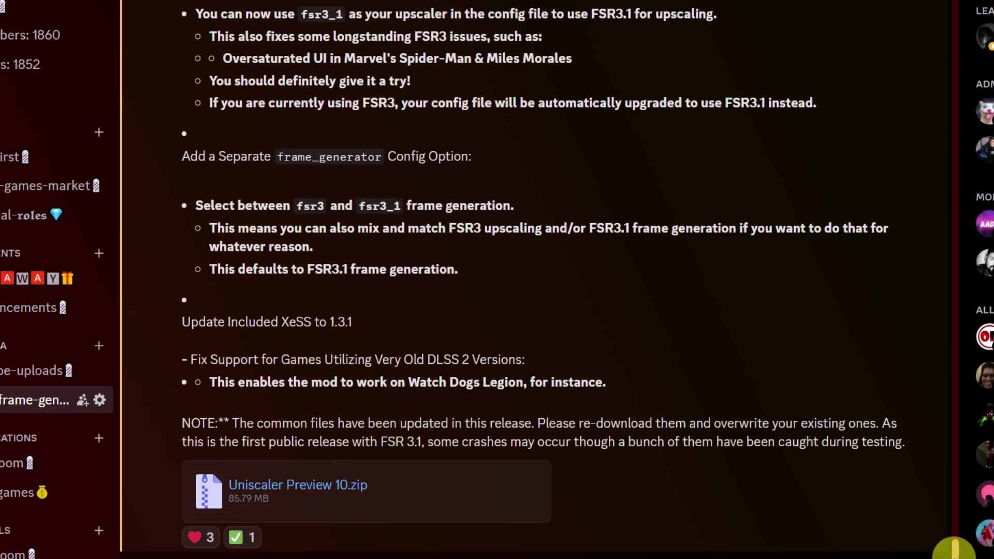
scroll(953, 550, "up", 6)
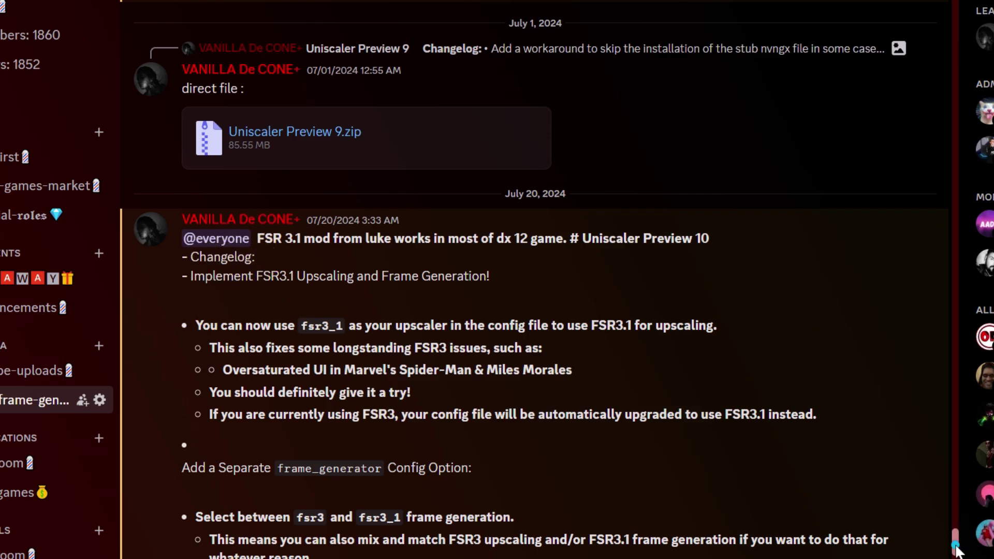
scroll(771, 537, "down", 5)
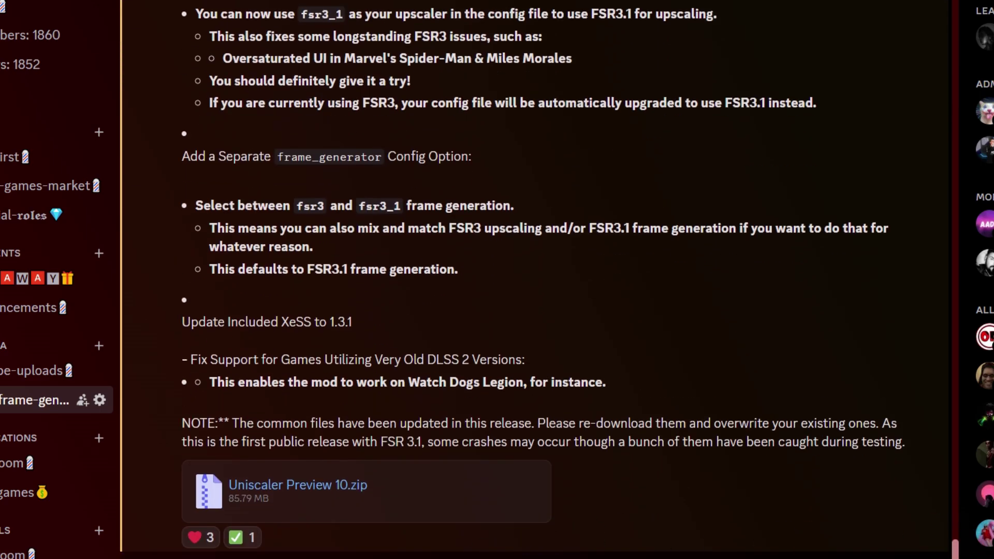
mouse_move(129, 558)
mouse_move(32, 558)
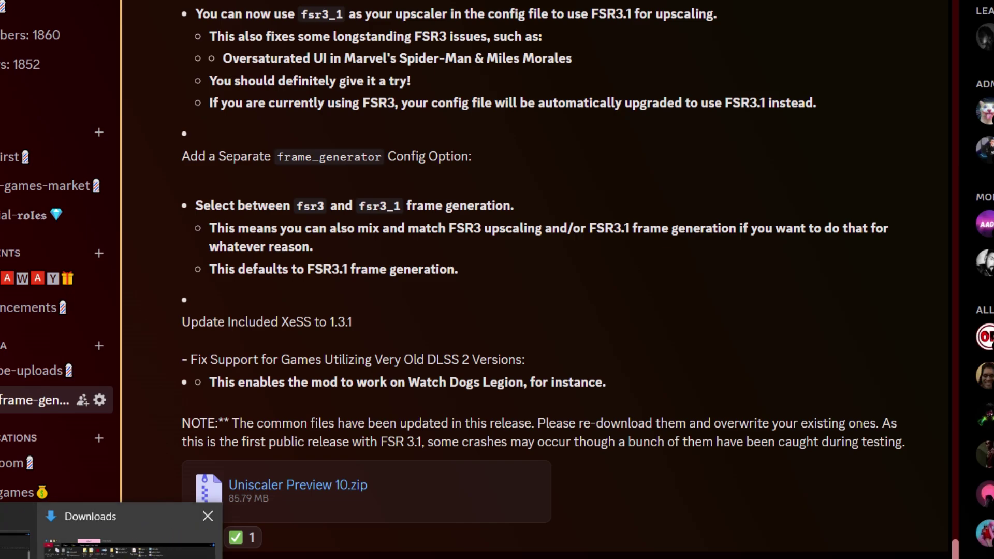
left_click(129, 541)
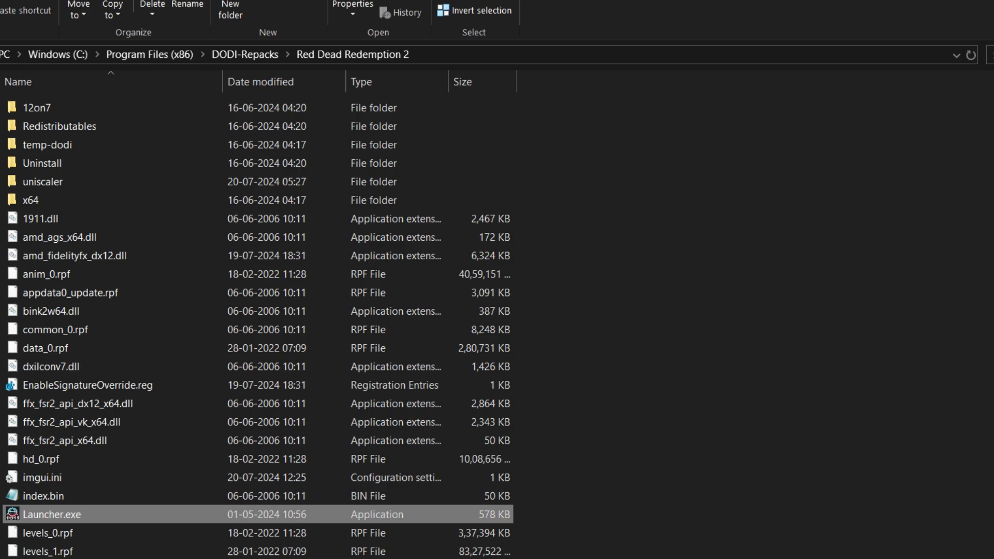
Refresh the game folder's file list and bring up the Uniscaler Preview 10.zip archive.
scroll(259, 325, "down", 9)
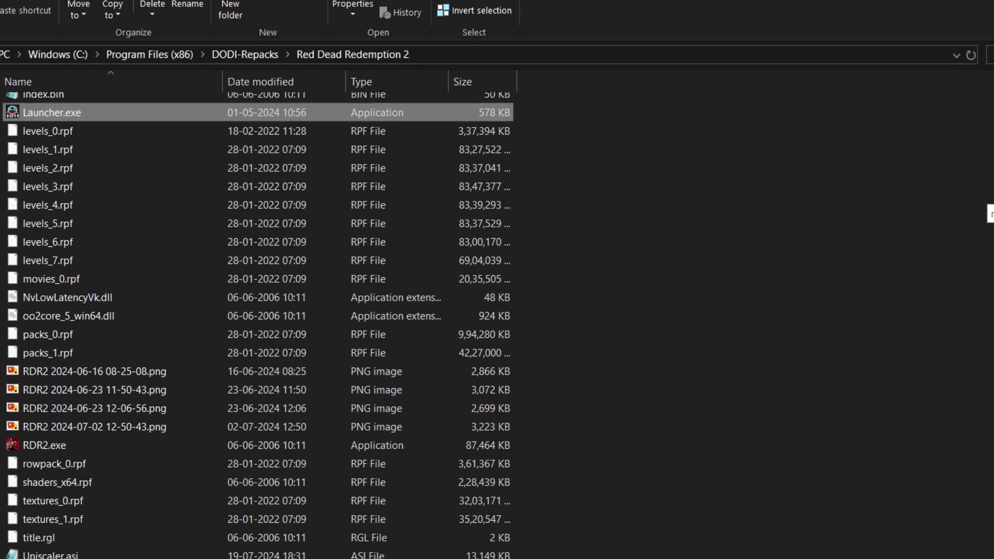
scroll(259, 325, "down", 1)
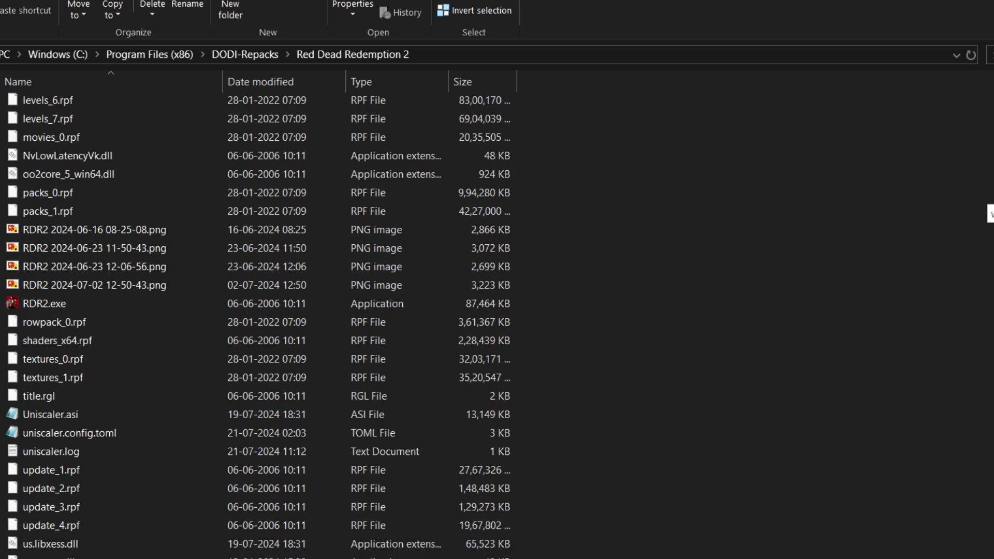
scroll(259, 325, "up", 2)
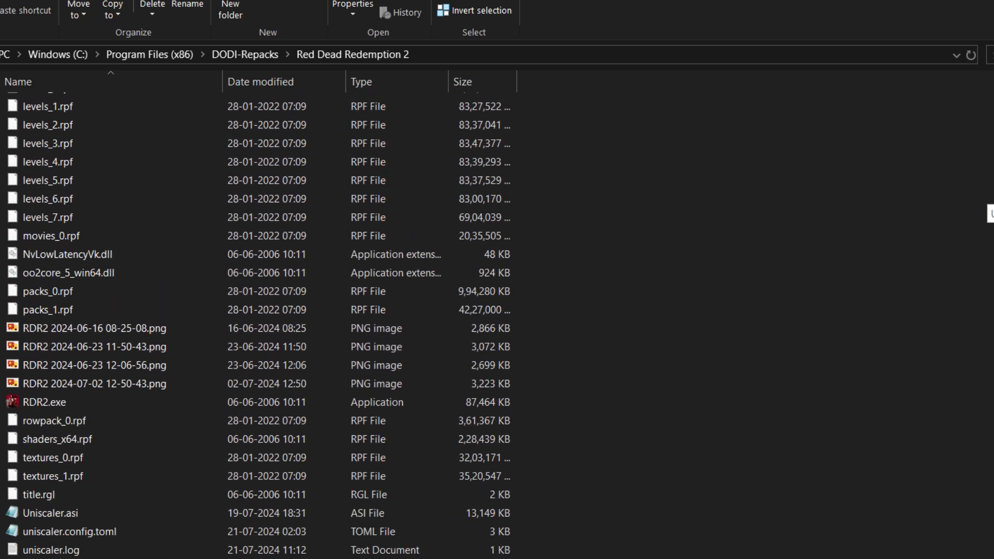
scroll(259, 325, "up", 7)
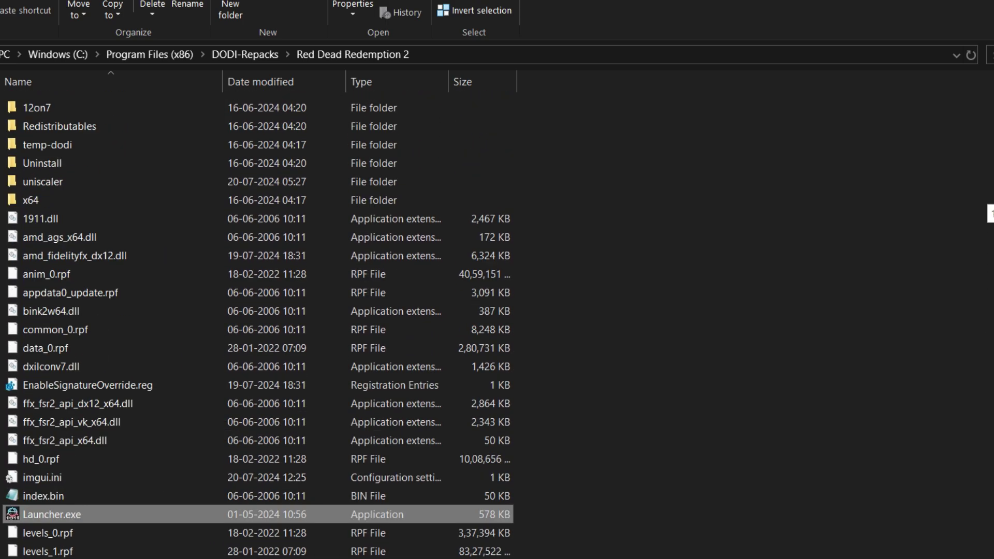
right_click(635, 209)
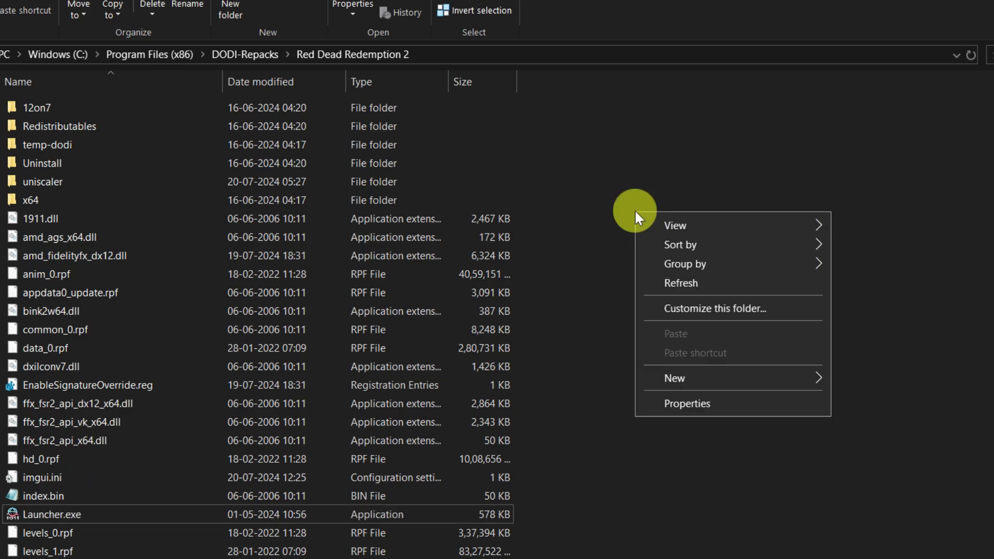
left_click(662, 284)
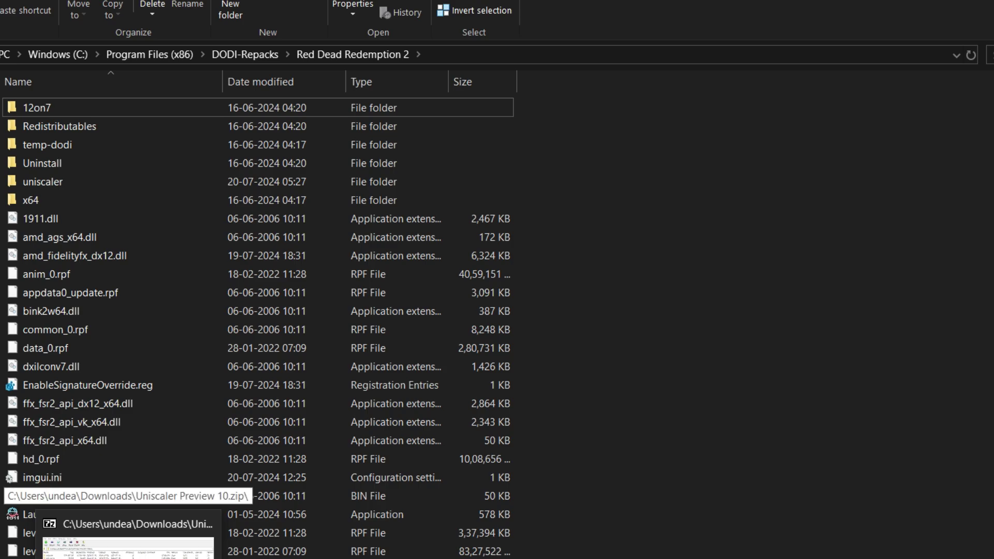
left_click(128, 523)
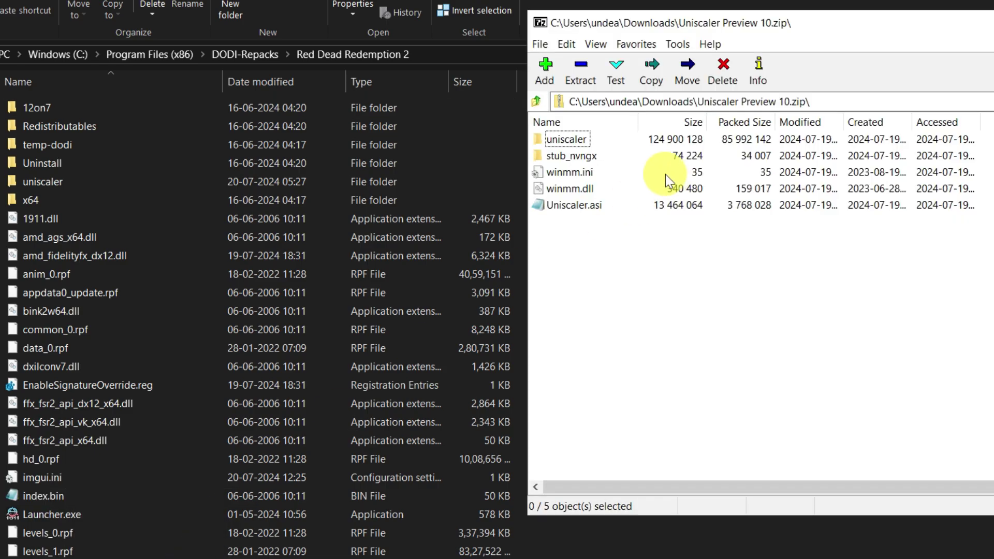
Select winmm.ini, winmm.dll and Uniscaler.asi at the archive root, then browse its uniscaler folder.
left_click_drag(596, 29, 635, 40)
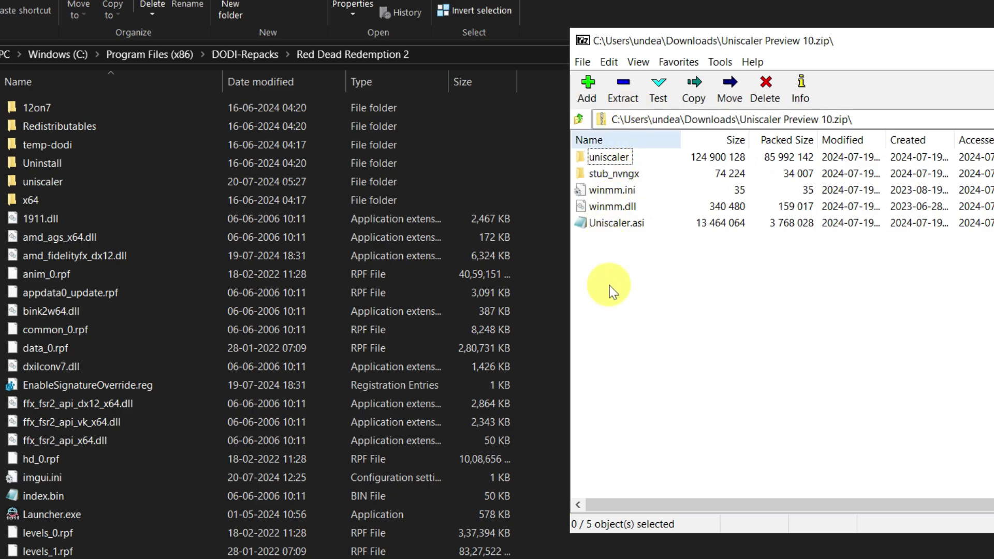
left_click_drag(610, 285, 599, 191)
left_click_drag(600, 199, 561, 202)
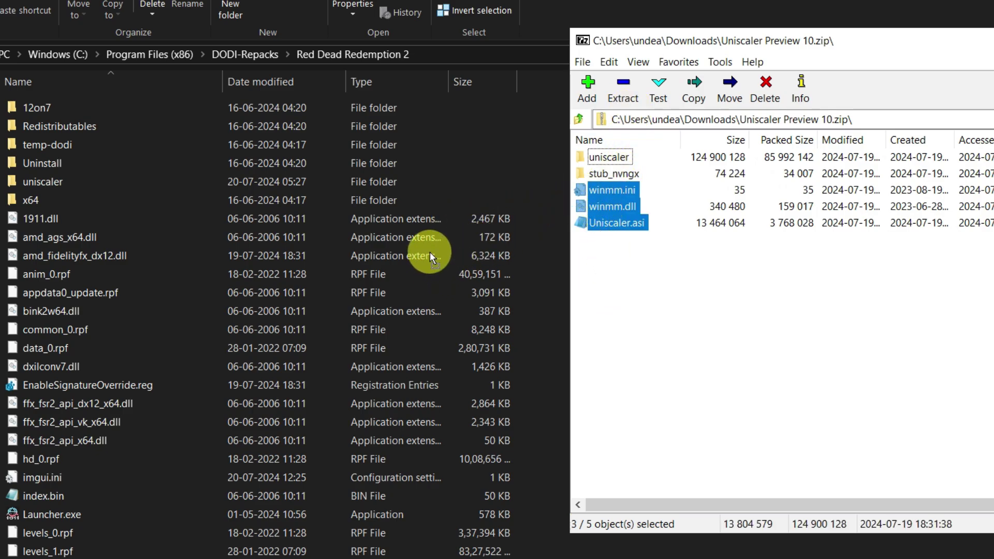
left_click_drag(430, 252, 634, 234)
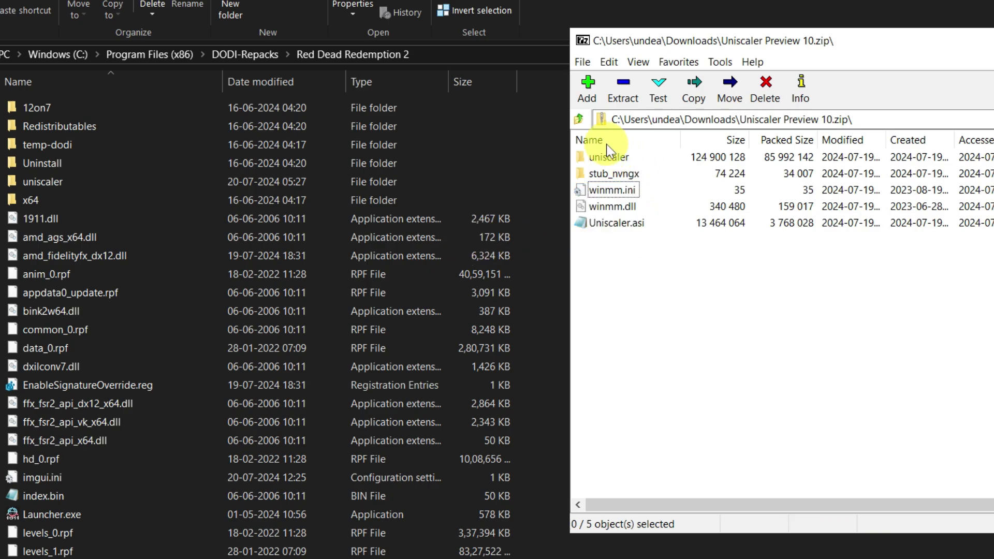
left_click(604, 158)
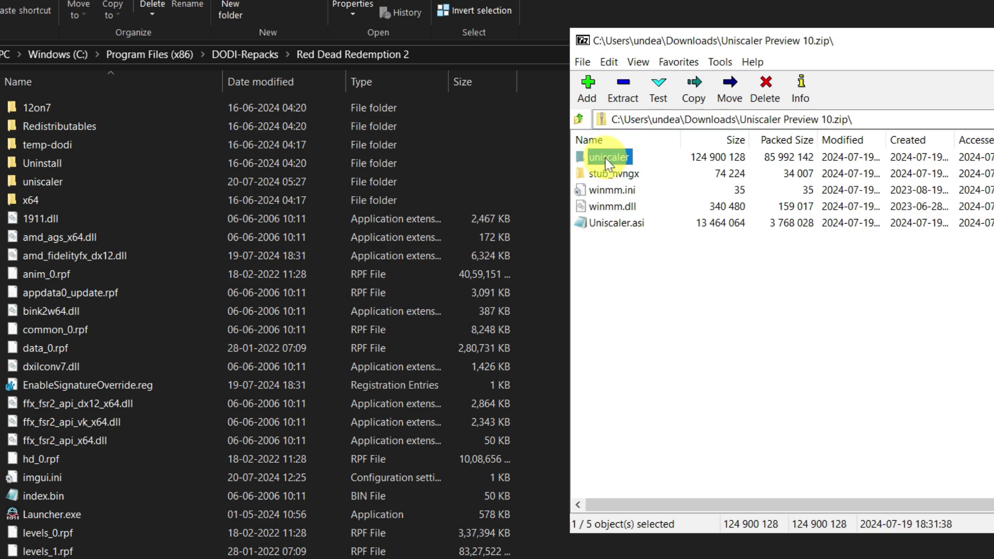
double_click(603, 162)
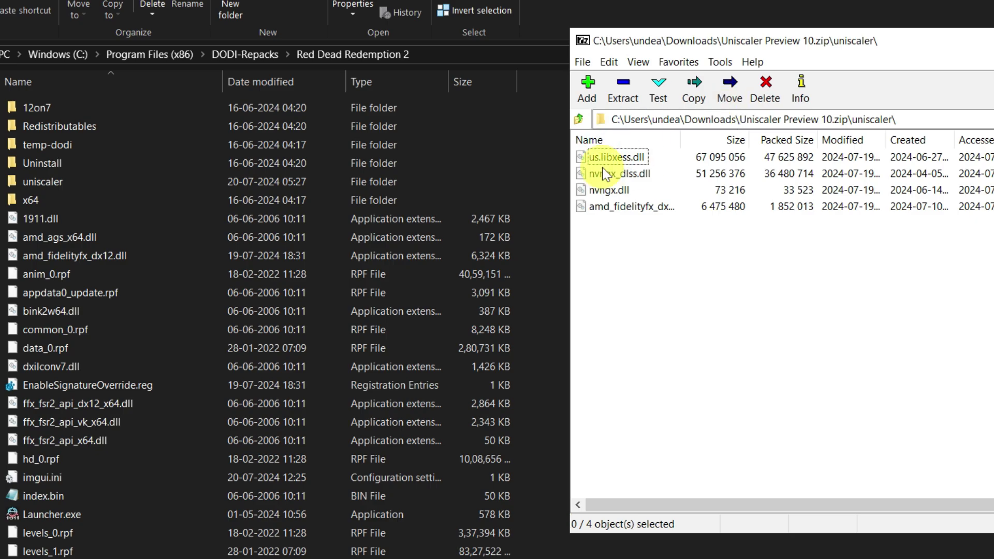
left_click(578, 118)
mouse_move(597, 154)
left_mouse_down()
mouse_move(462, 209)
mouse_move(595, 146)
mouse_move(608, 159)
left_mouse_up()
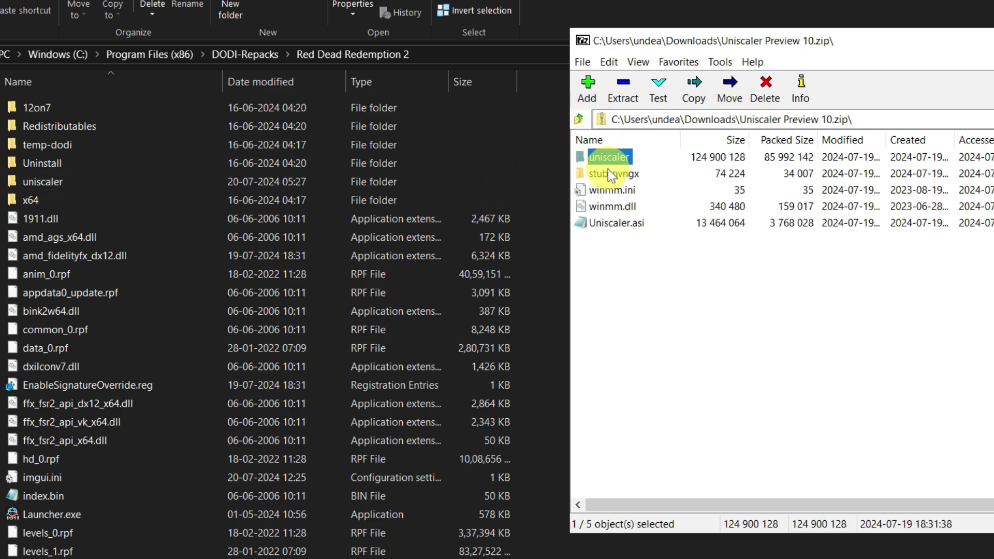
Open the archive's stub_nvngx folder, select EnableSignatureOverride, then minimize 7-Zip.
left_click(635, 171)
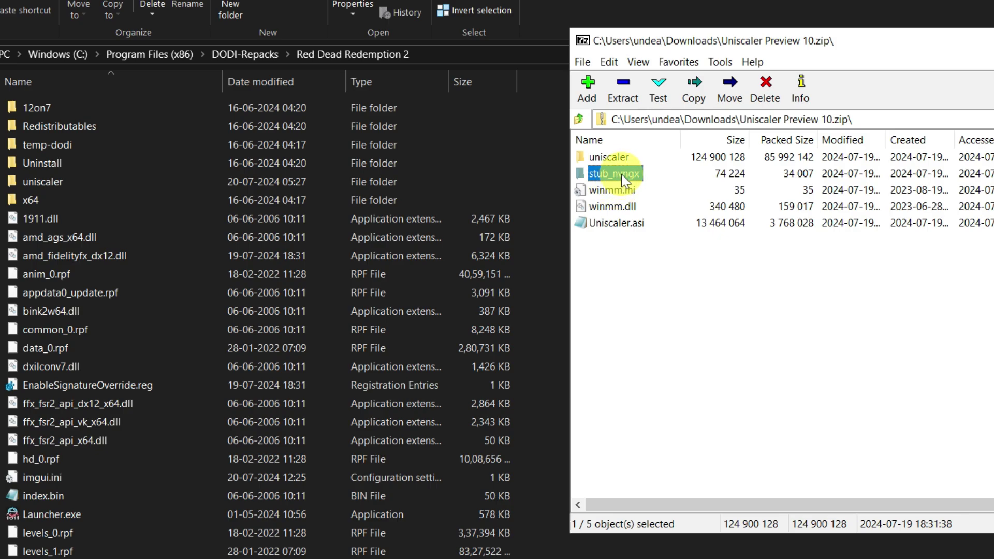
double_click(620, 175)
left_click(619, 174)
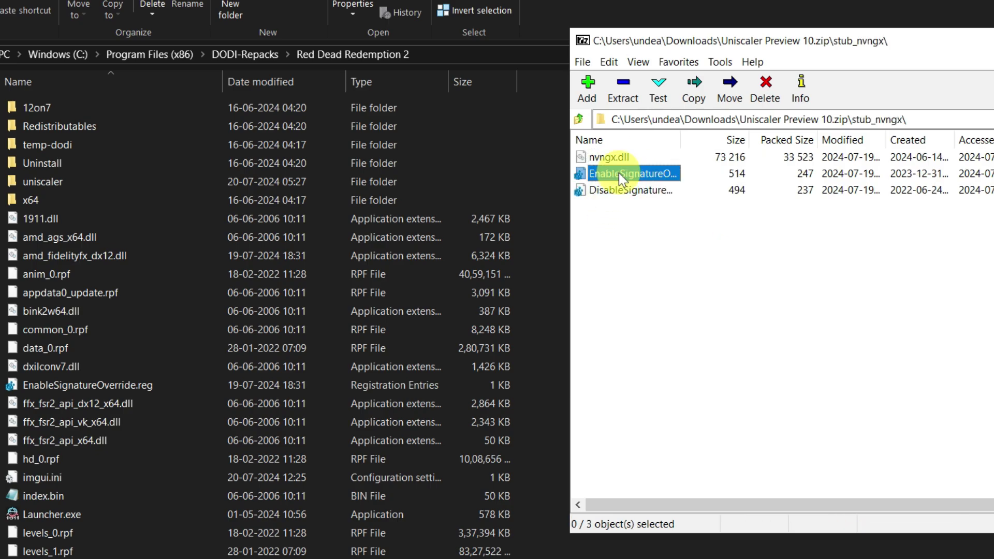
left_click_drag(623, 172, 585, 193)
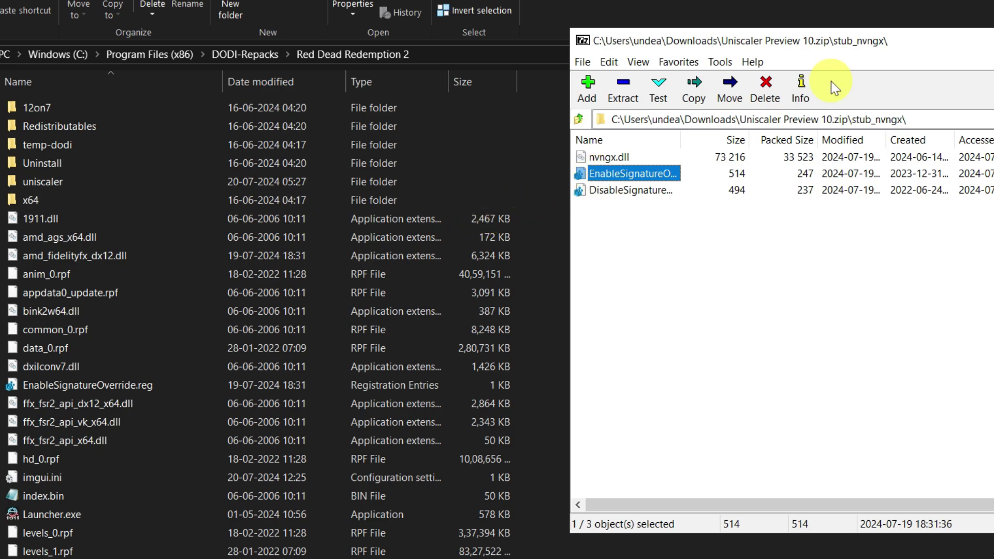
left_click_drag(989, 47, 734, 61)
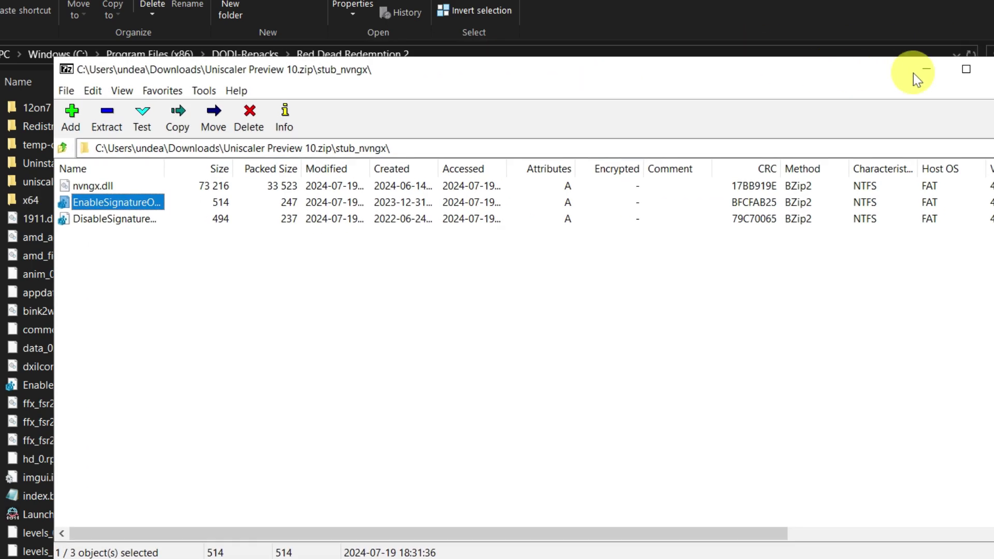
left_click(927, 73)
Merge EnableSignatureOverride.reg into the registry, accepting the warning and success message.
scroll(330, 476, "down", 8)
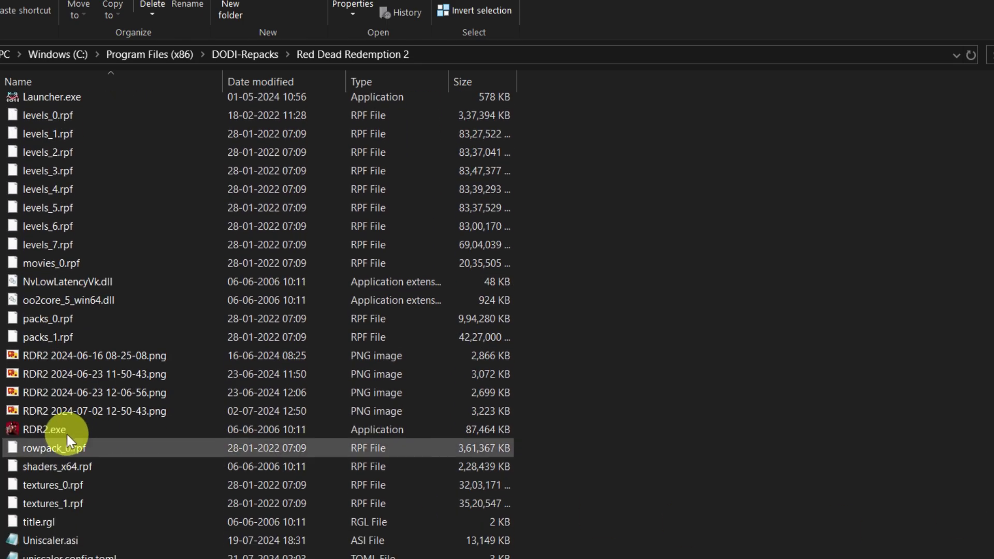
left_click(53, 430)
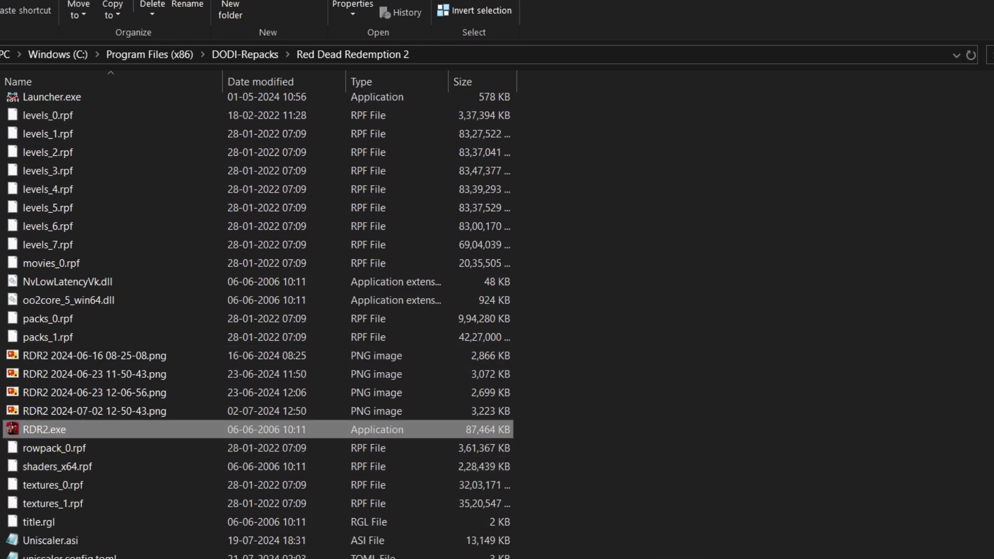
scroll(258, 326, "down", 3)
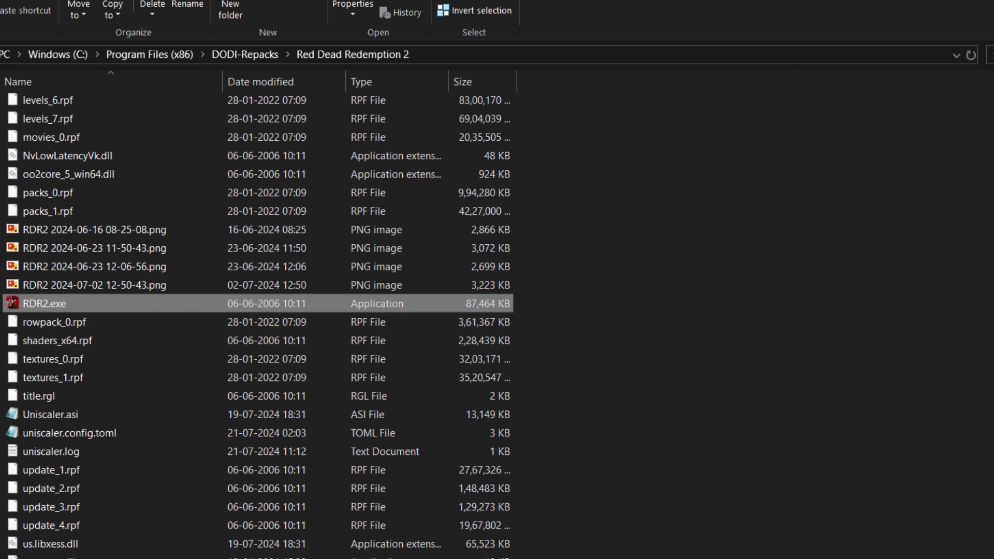
scroll(259, 321, "up", 9)
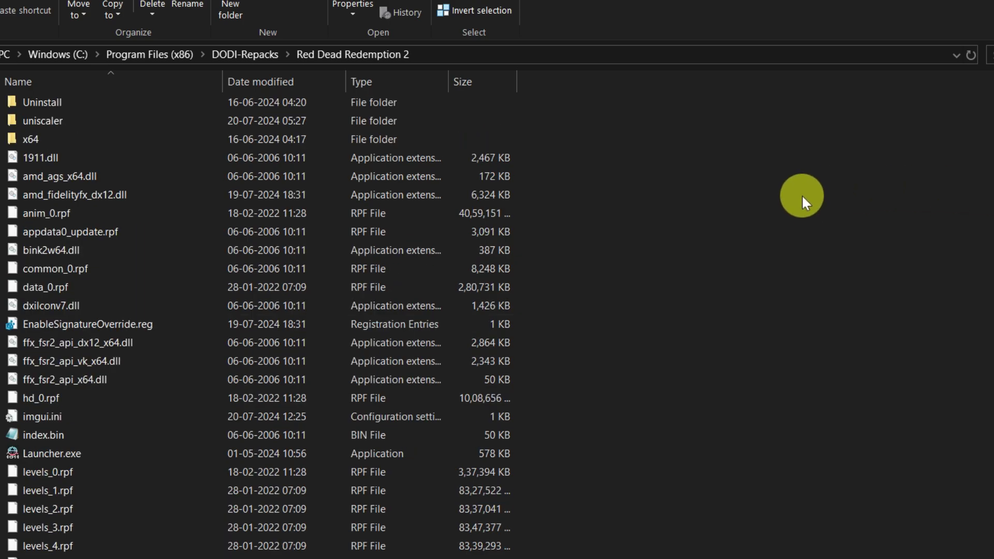
double_click(55, 323)
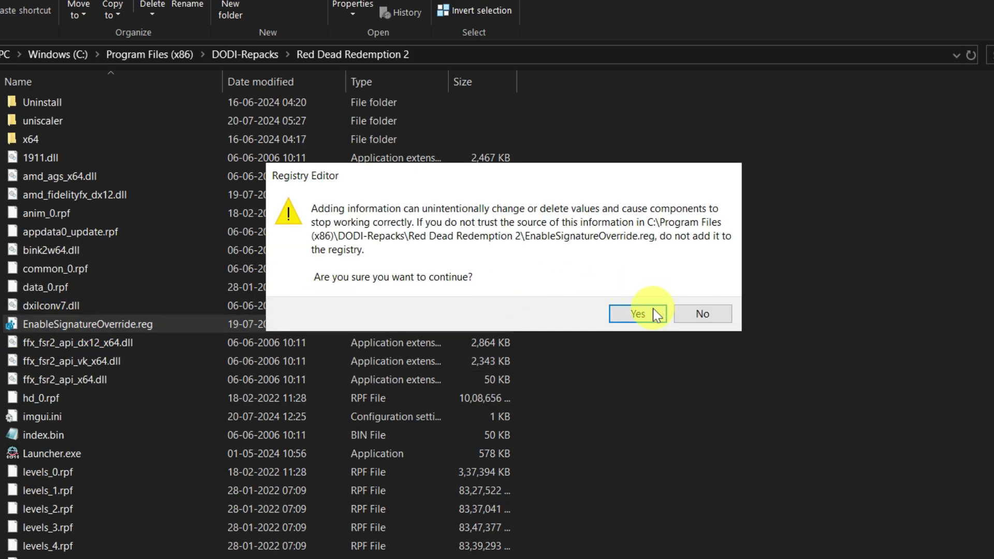
left_click(647, 311)
left_click(683, 289)
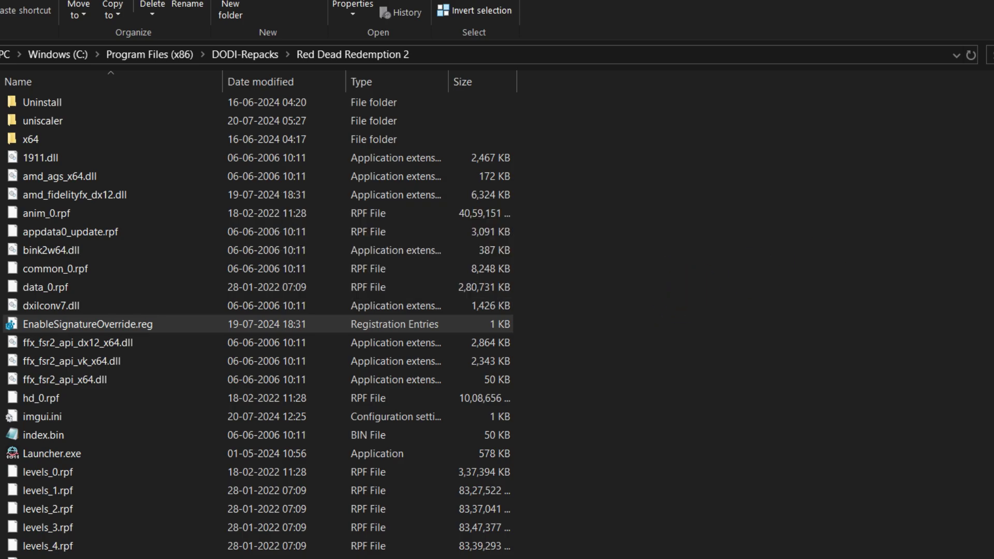
Find uniscaler.config.toml in the game folder and open it in Notepad.
scroll(259, 321, "down", 1)
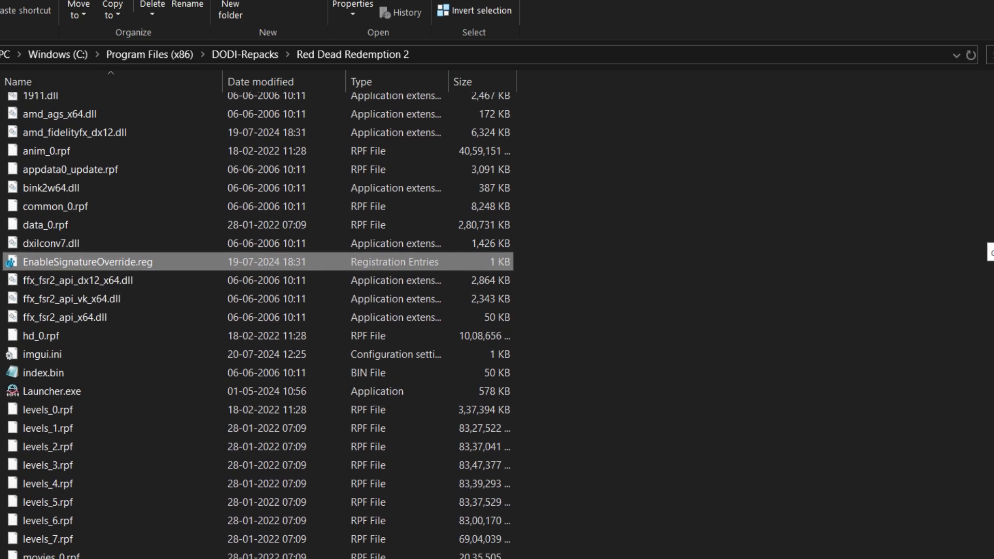
scroll(258, 321, "up", 2)
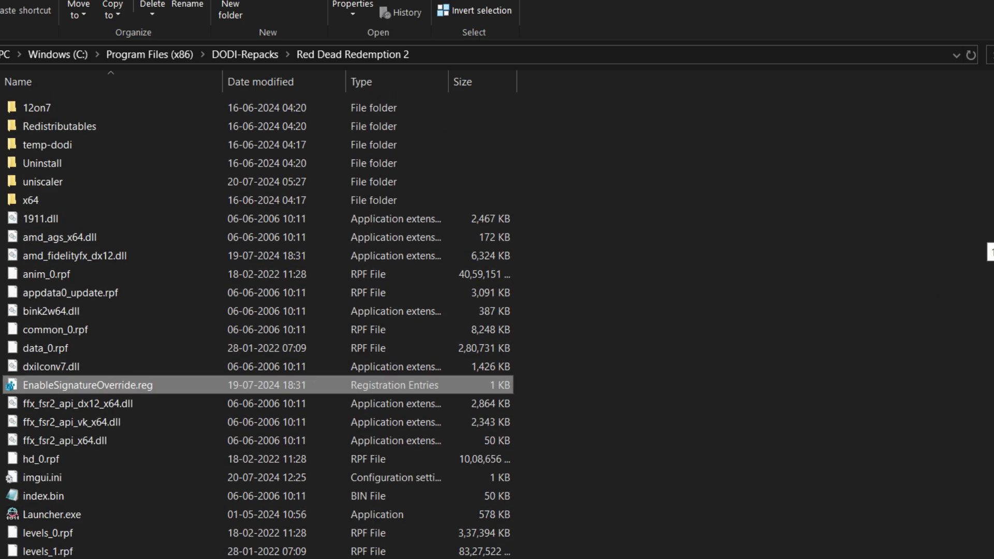
scroll(258, 321, "down", 4)
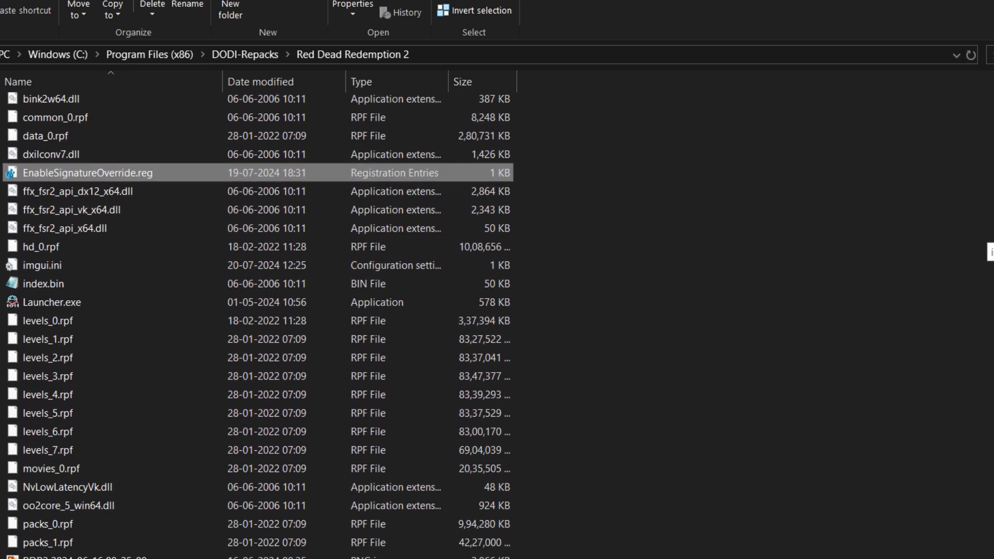
scroll(259, 321, "down", 6)
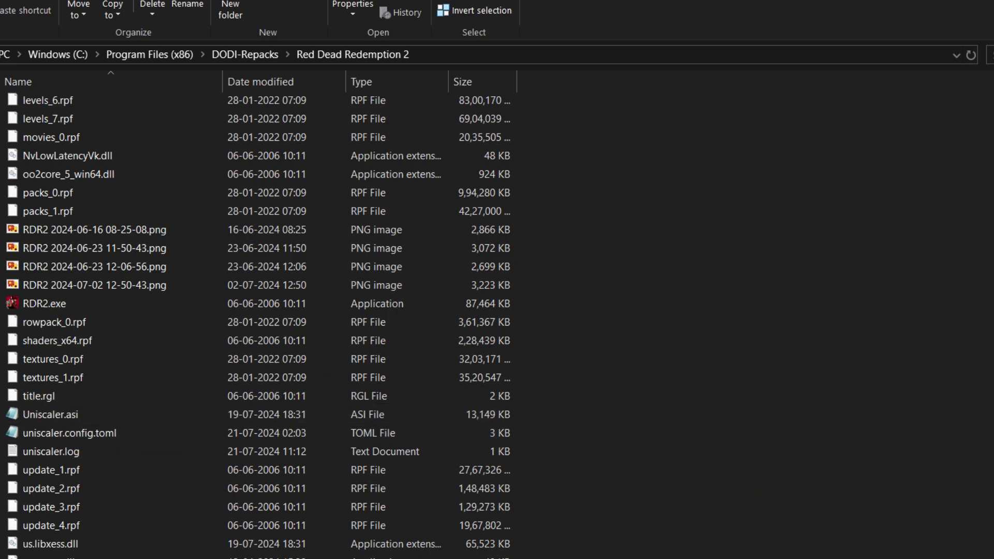
scroll(878, 337, "up", 1)
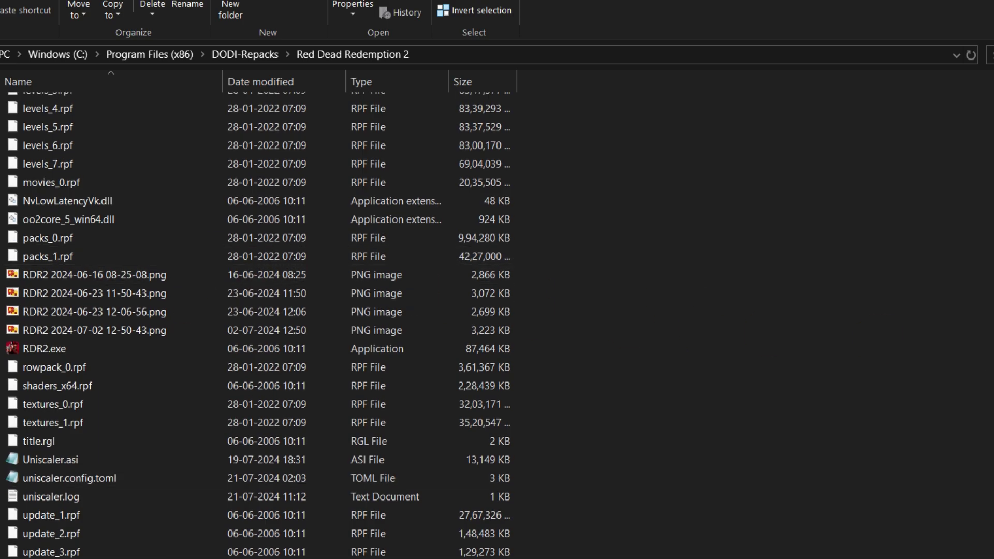
left_click(60, 356)
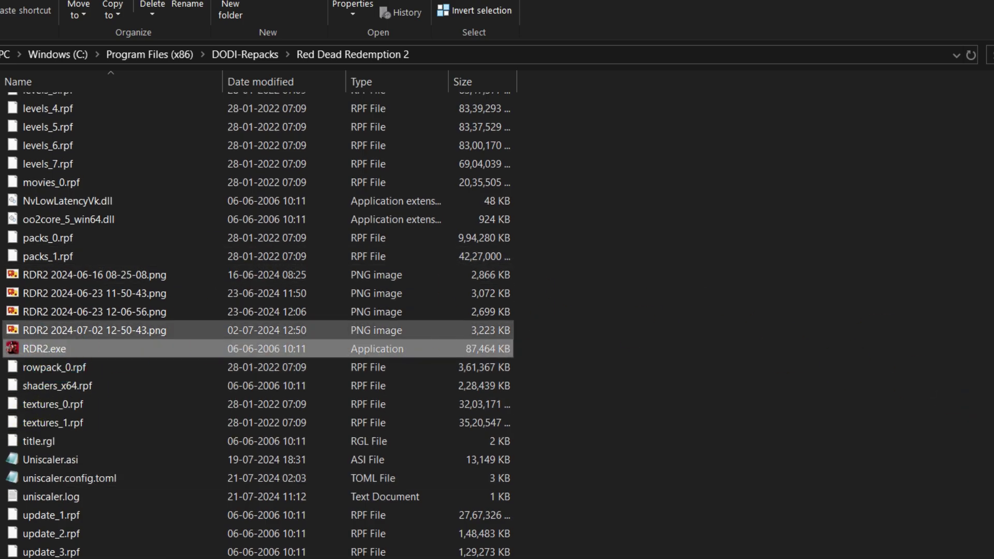
scroll(290, 352, "down", 1)
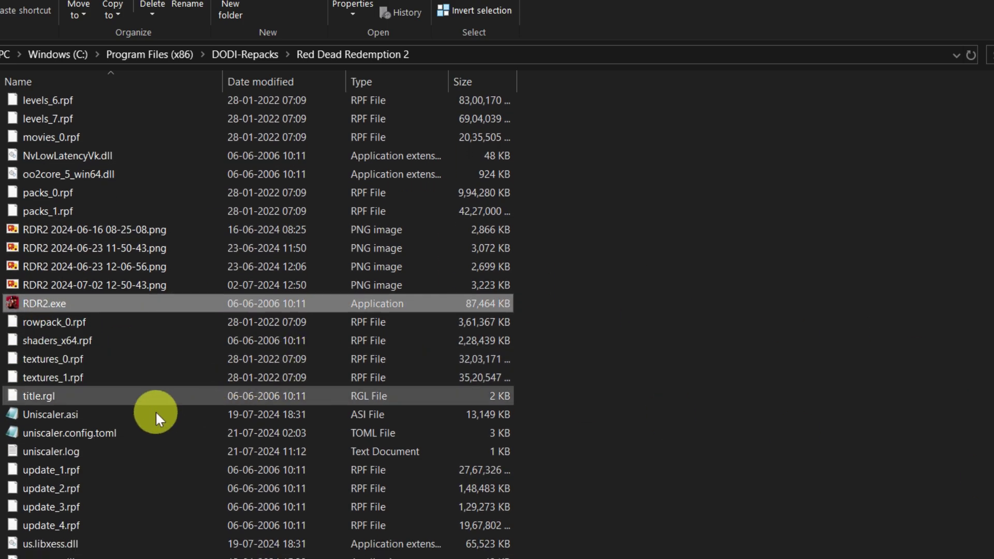
left_click(101, 434)
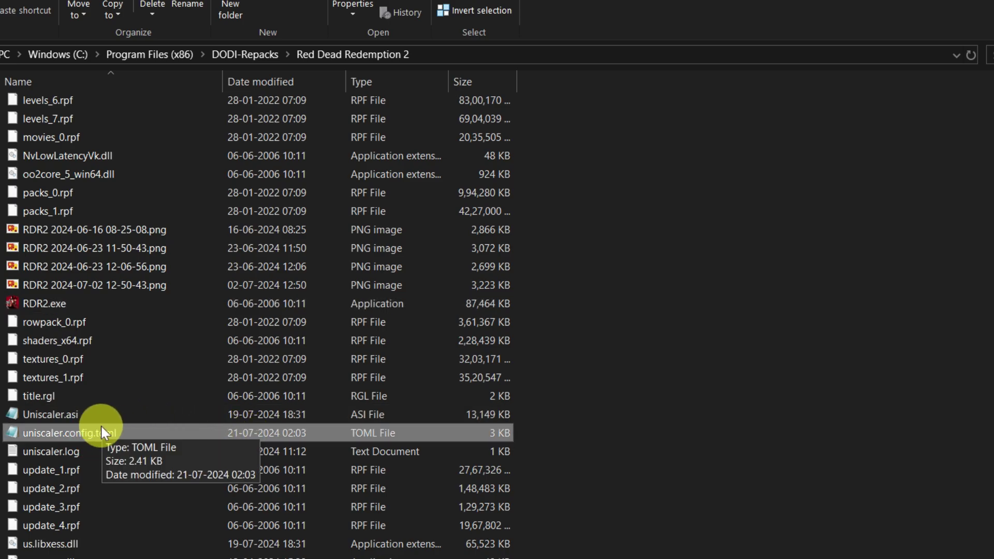
key("shift+Down")
double_click(131, 433)
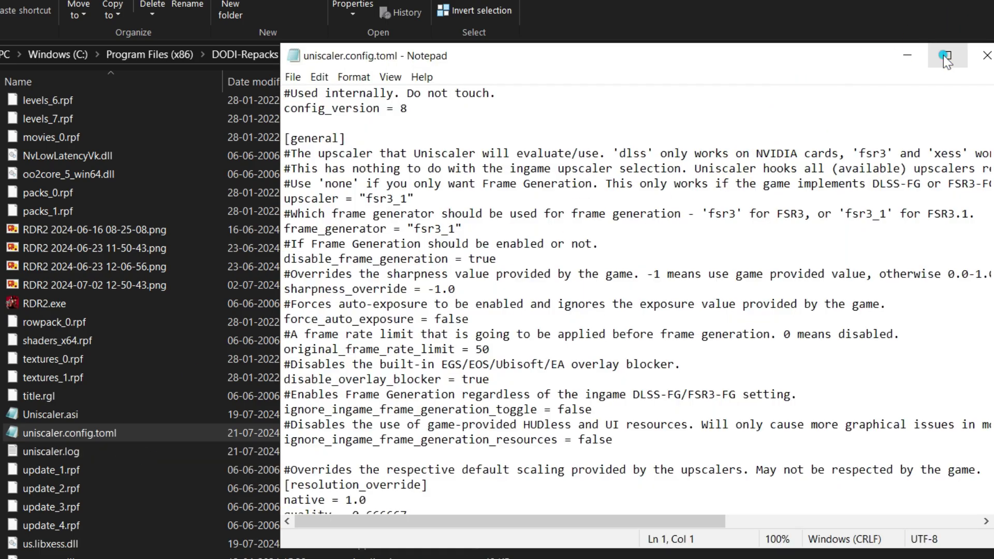
Maximize Notepad and retype fake_nvapi_results as true under [compatibility].
left_click(947, 55)
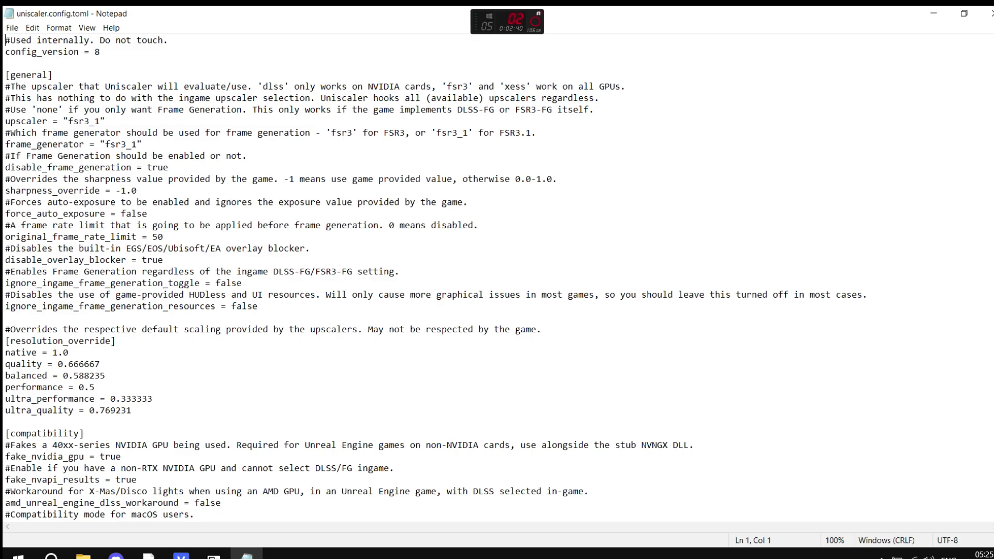
scroll(433, 277, "down", 3)
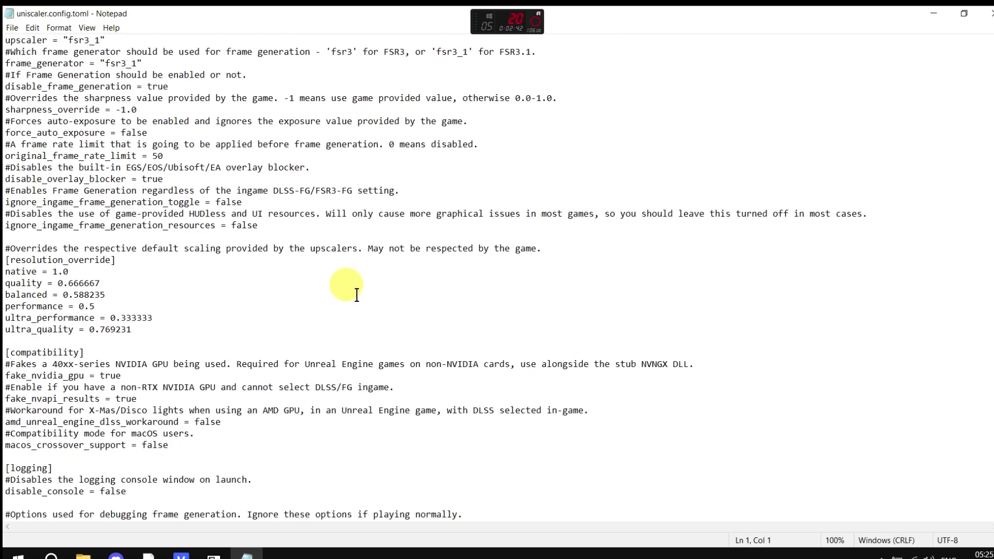
scroll(434, 277, "down", 2)
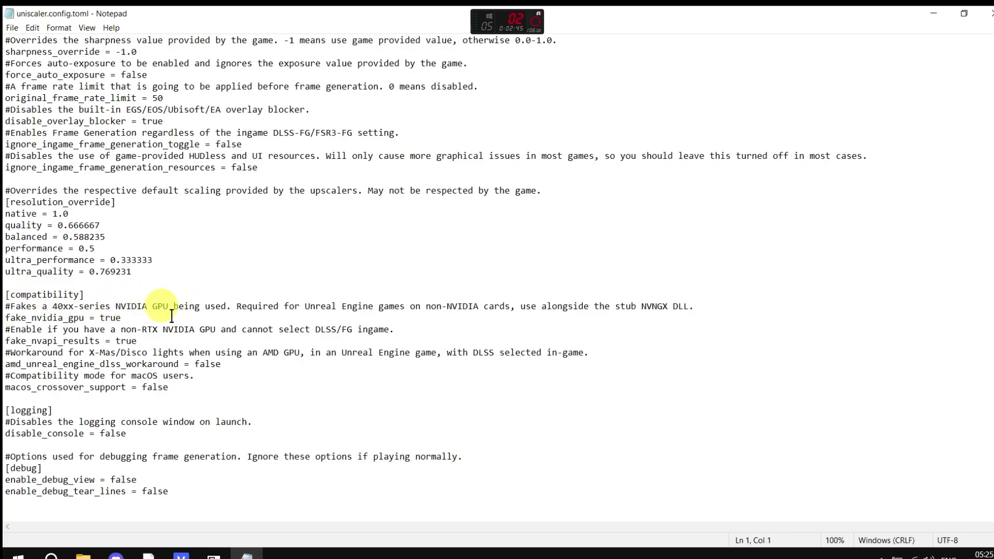
left_click(120, 318)
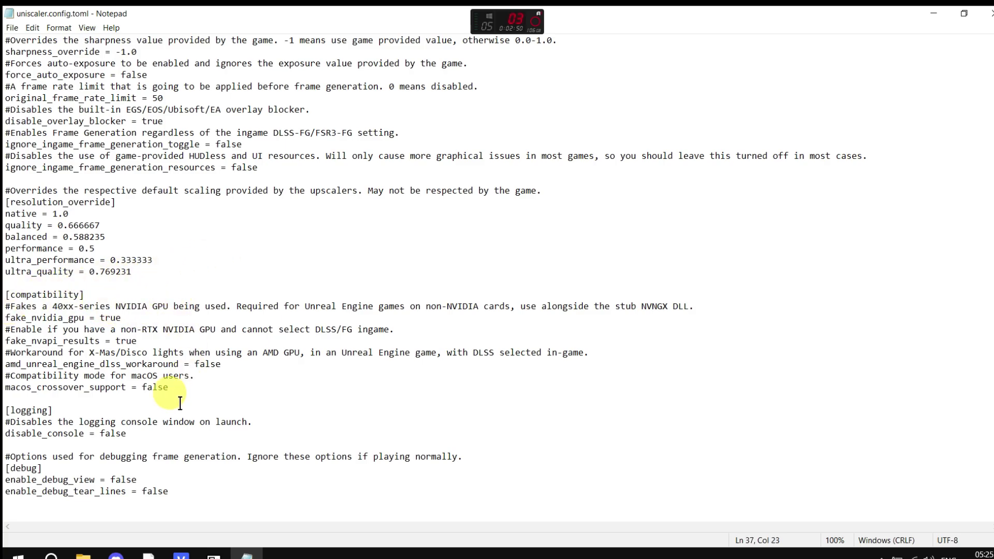
left_click(139, 341)
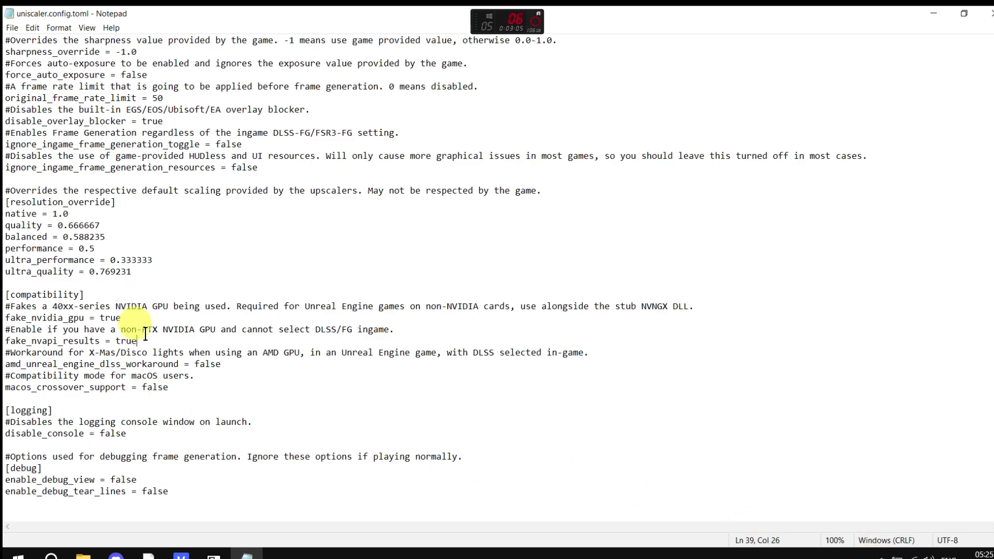
key("BackSpace")
key("BackSpace")
key("BackSpace")
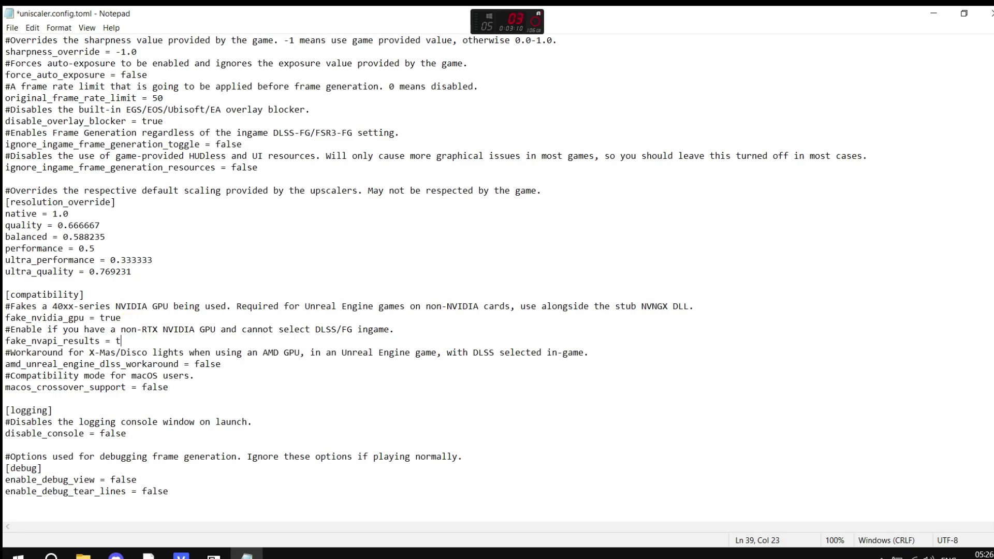
type("rue")
scroll(497, 278, "up", 1)
Retype the disable_overlay_blocker value as true.
scroll(991, 283, "up", 2)
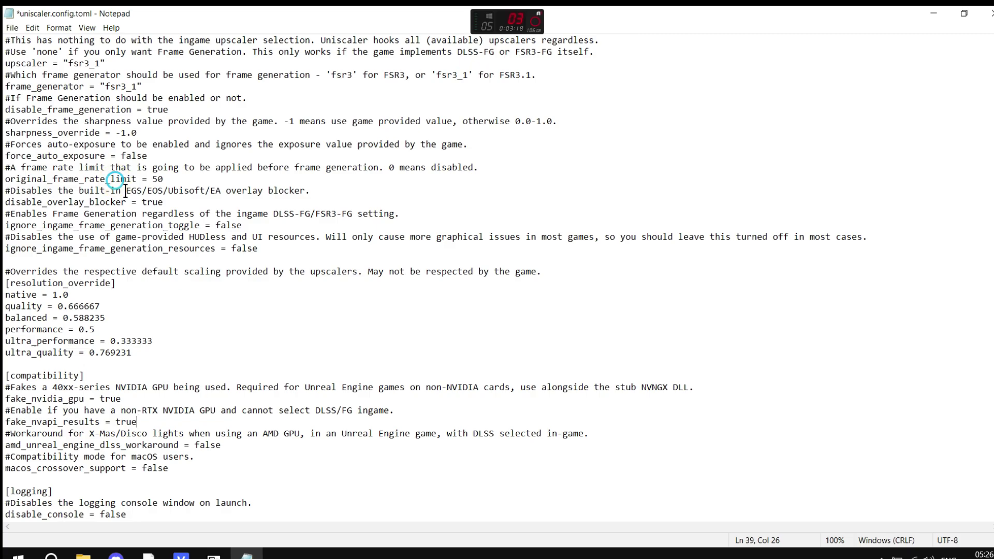
left_click_drag(126, 190, 147, 191)
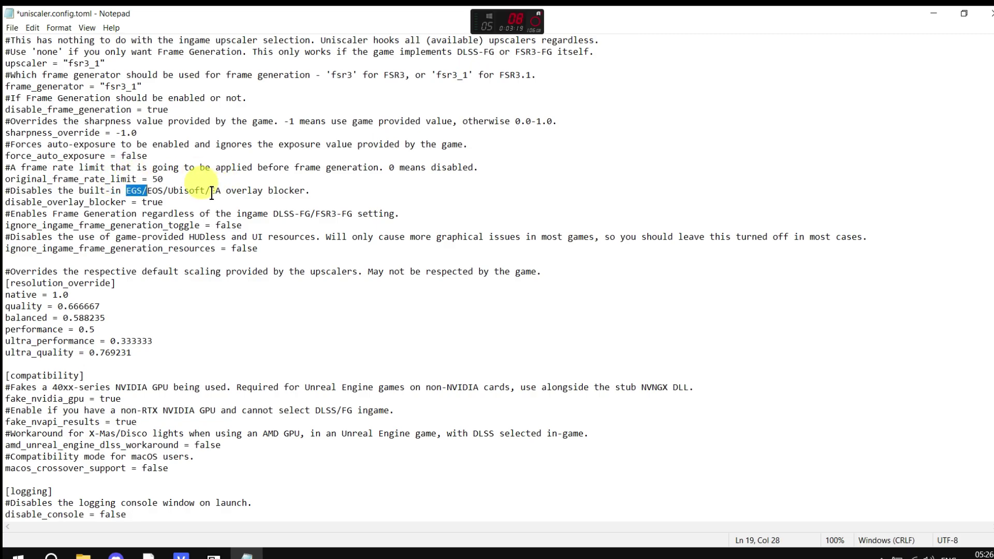
left_click(184, 202)
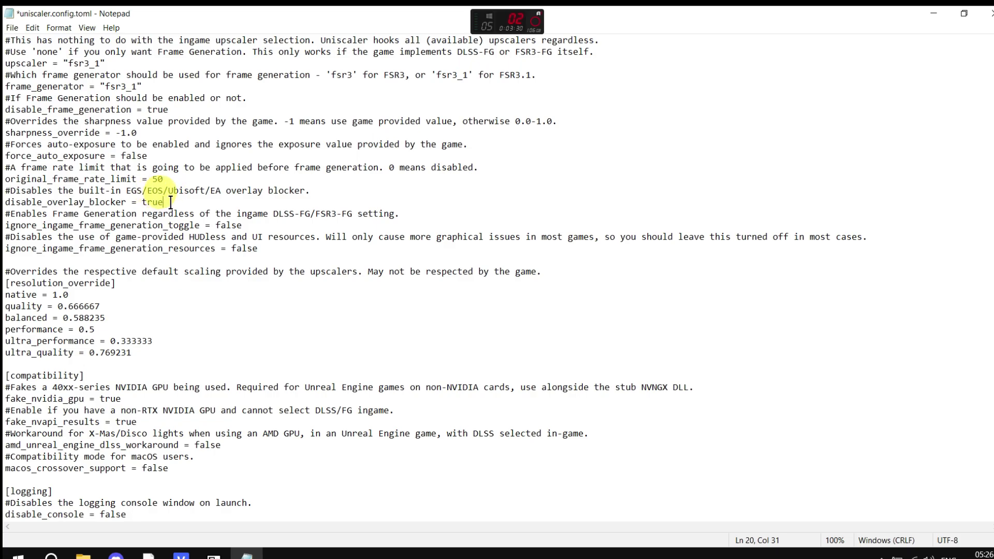
key("BackSpace")
type("rue")
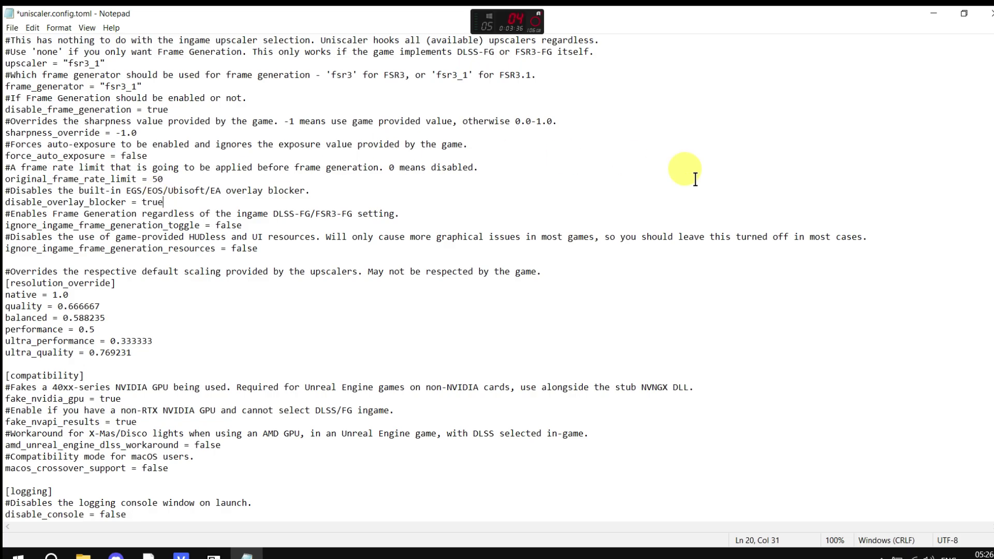
scroll(433, 278, "up", 2)
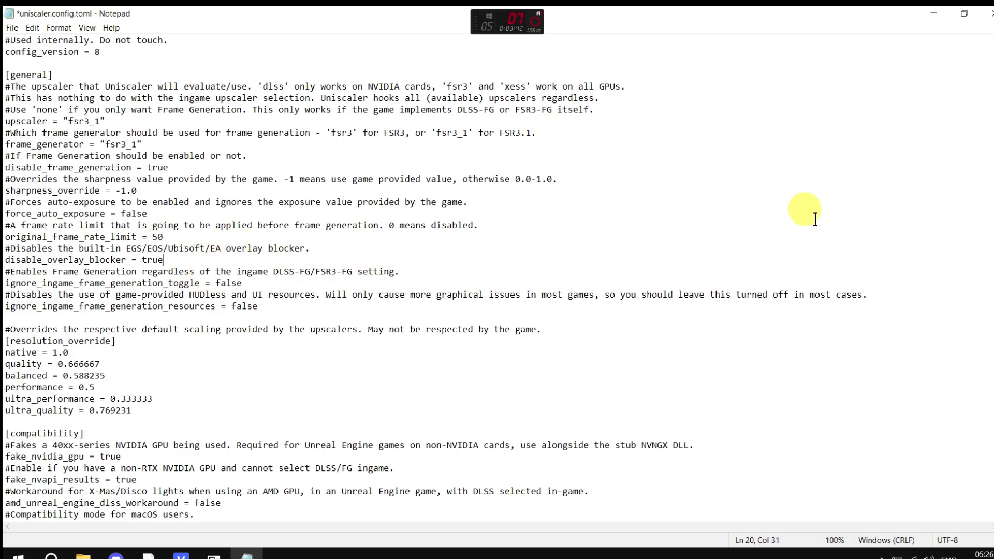
scroll(804, 209, "down", 4)
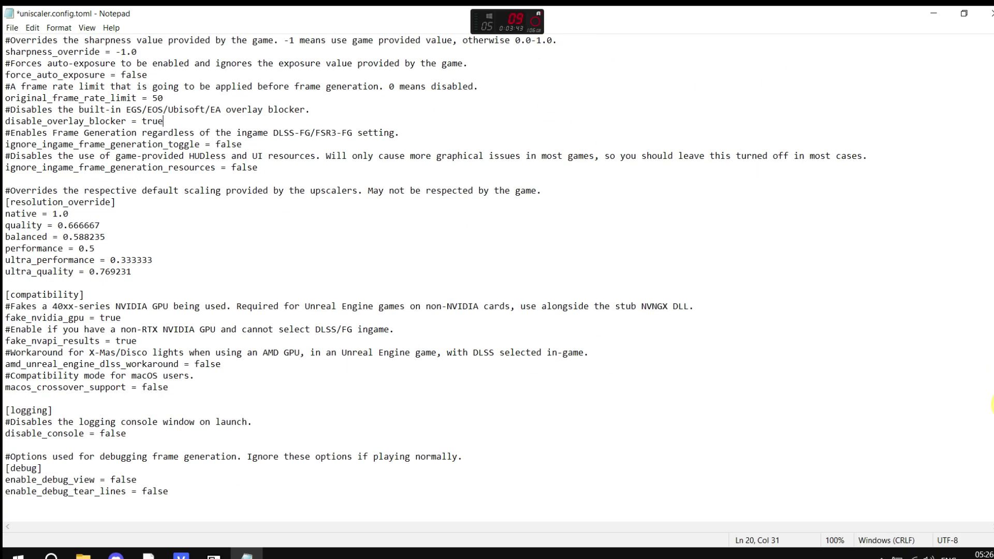
scroll(992, 451, "up", 4)
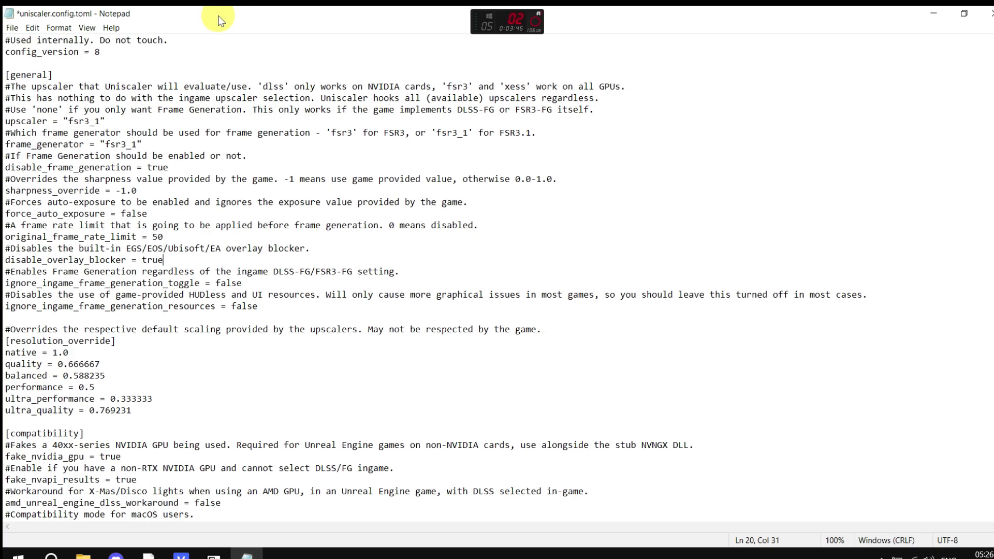
Save uniscaler.config.toml and minimize Notepad.
left_click(11, 34)
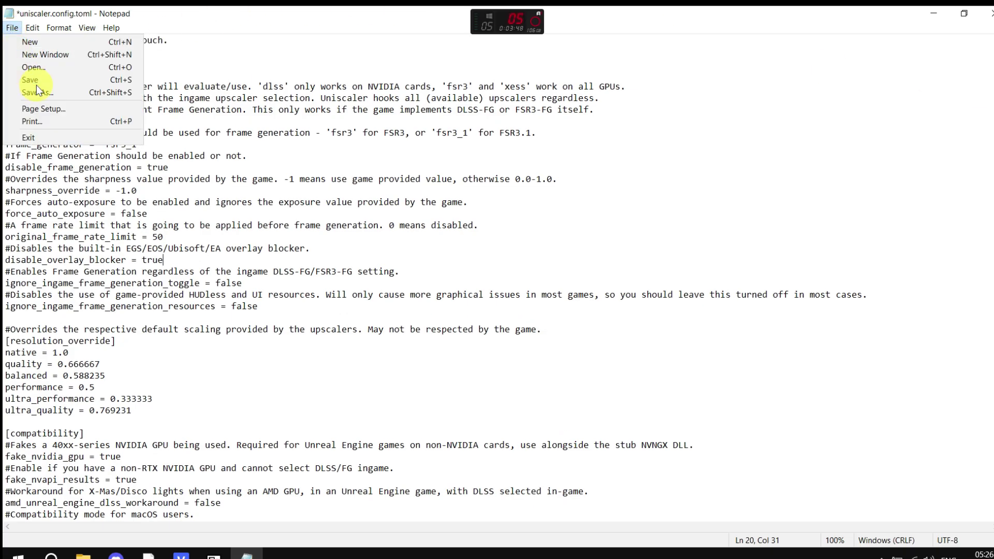
left_click(23, 81)
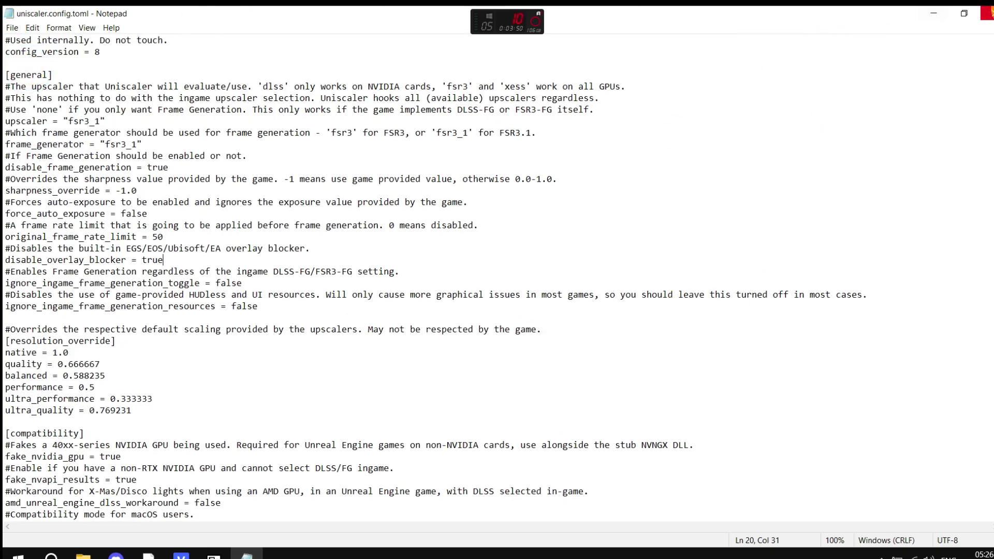
left_click(944, 12)
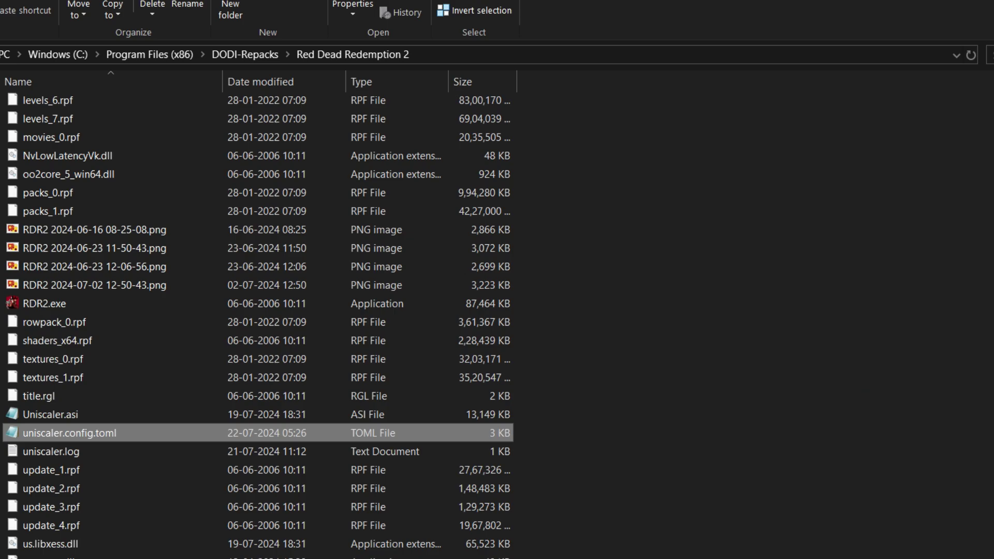
Bring 7-Zip beside the game folder, open stub_nvngx and select EnableSignatureOverride.
scroll(990, 457, "up", 10)
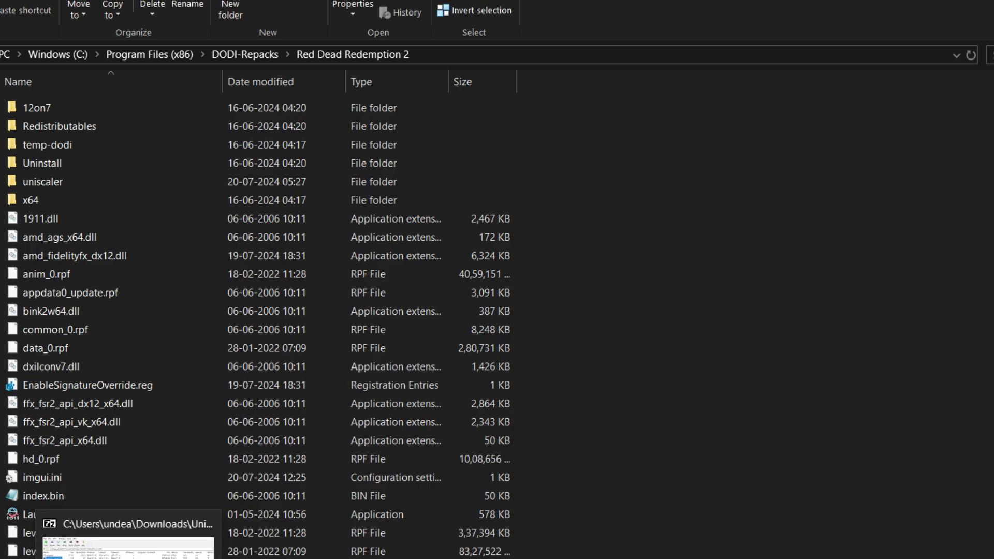
left_click(128, 549)
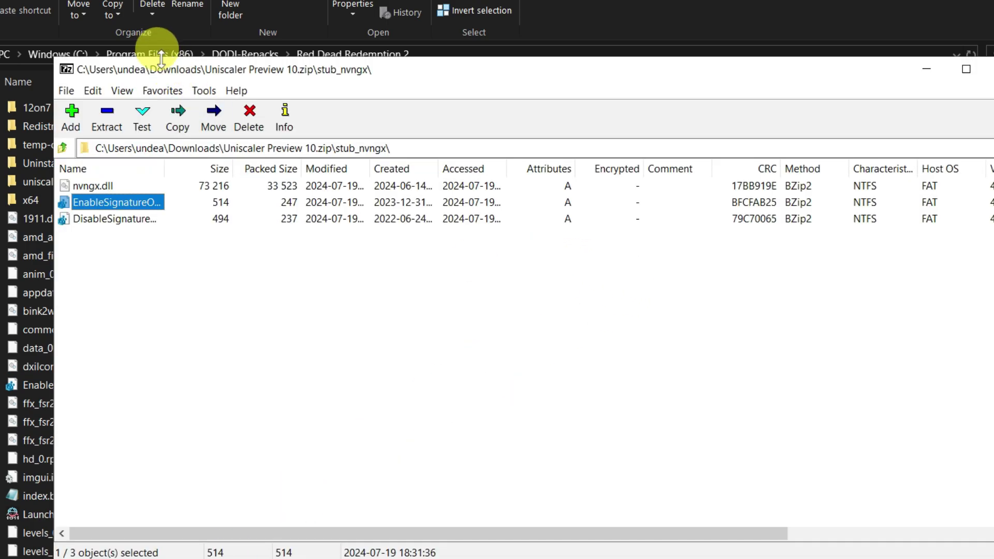
left_click_drag(169, 71, 400, 76)
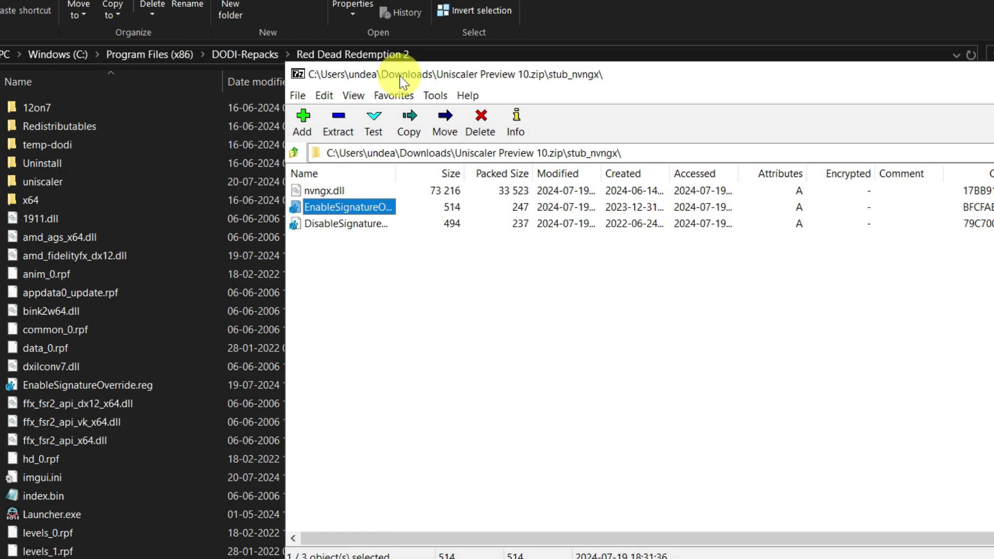
left_click(296, 153)
left_click_drag(338, 281, 327, 224)
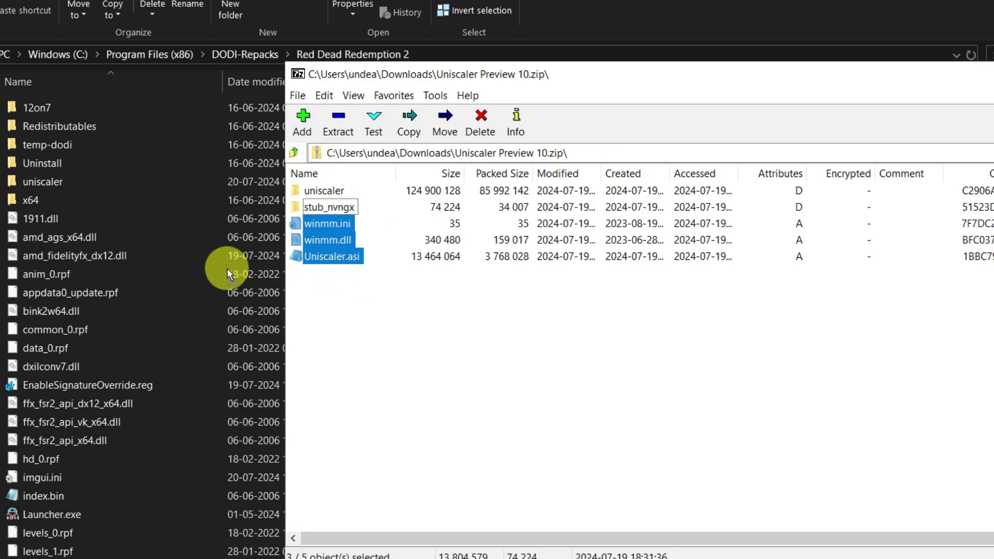
left_click(329, 193)
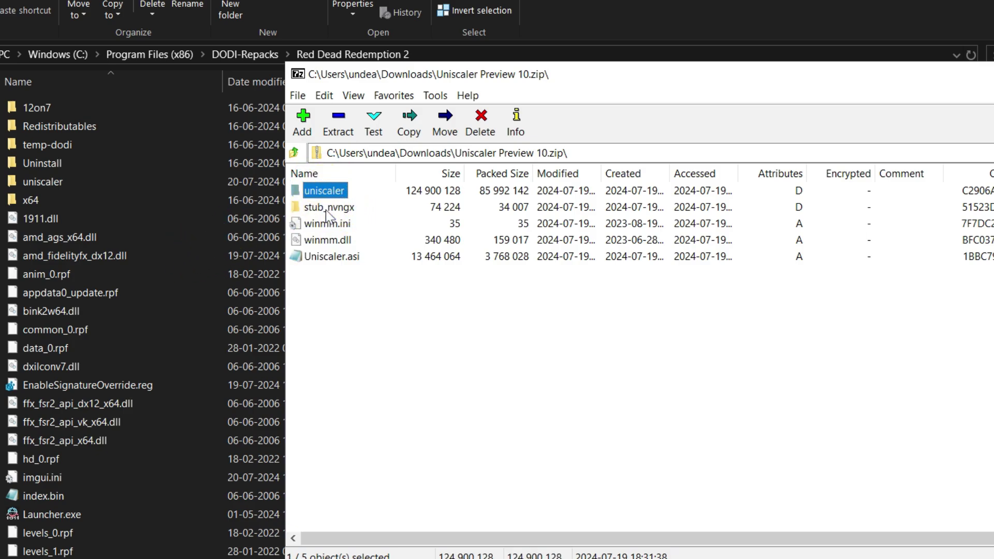
double_click(325, 208)
left_click(325, 210)
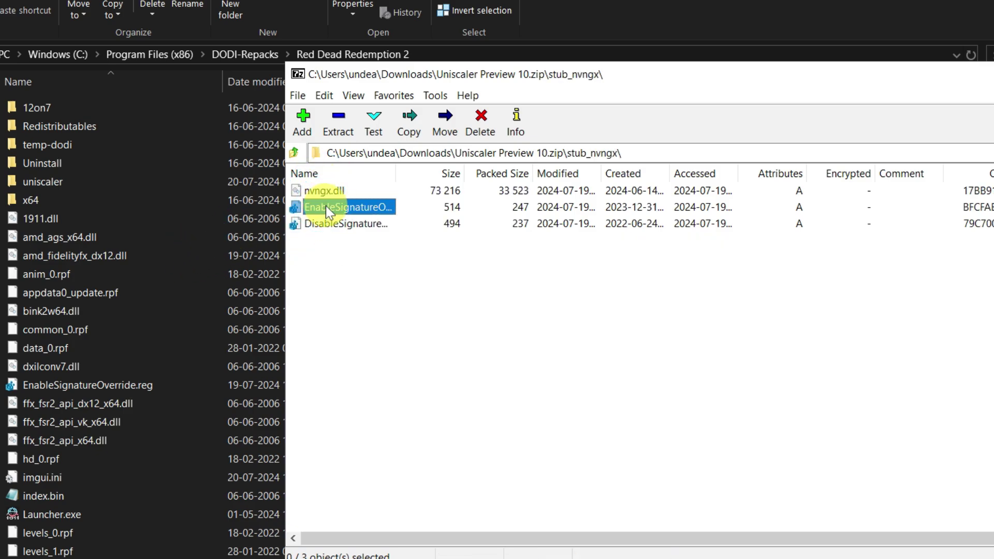
Run EnableSignatureOverride.reg and accept both Registry Editor prompts.
left_click_drag(321, 200, 108, 386)
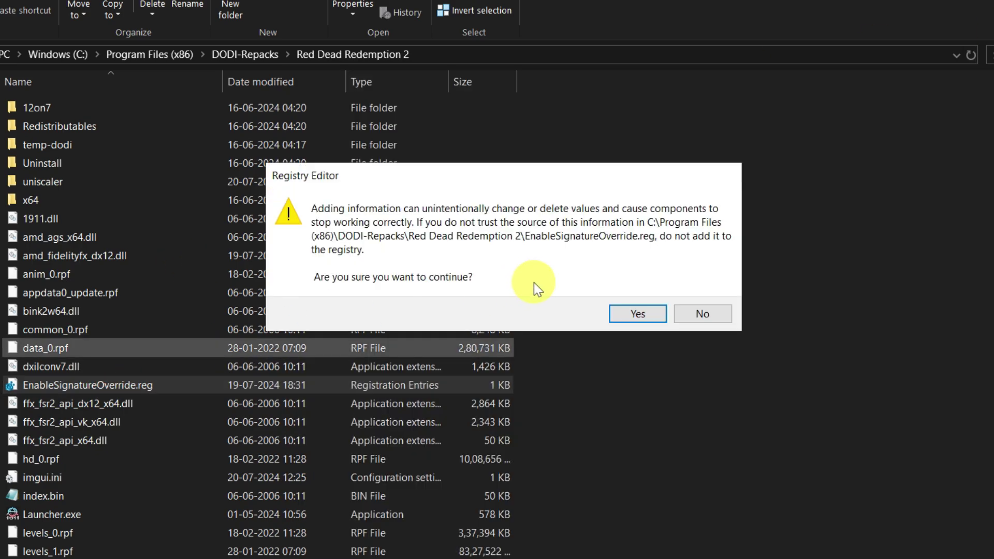
left_click(616, 312)
left_click(746, 280)
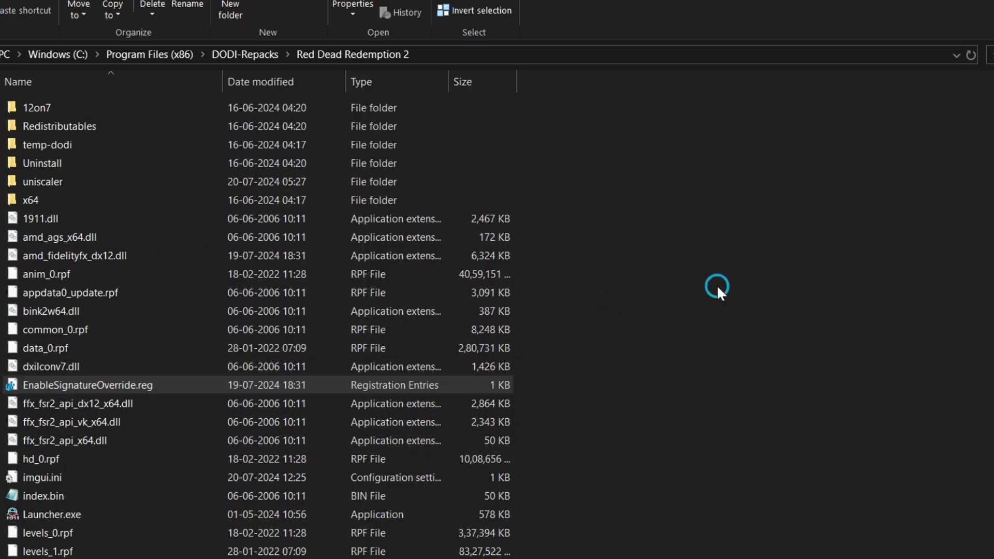
Select uniscaler.config.toml, then return to the top of the file list.
scroll(259, 326, "down", 10)
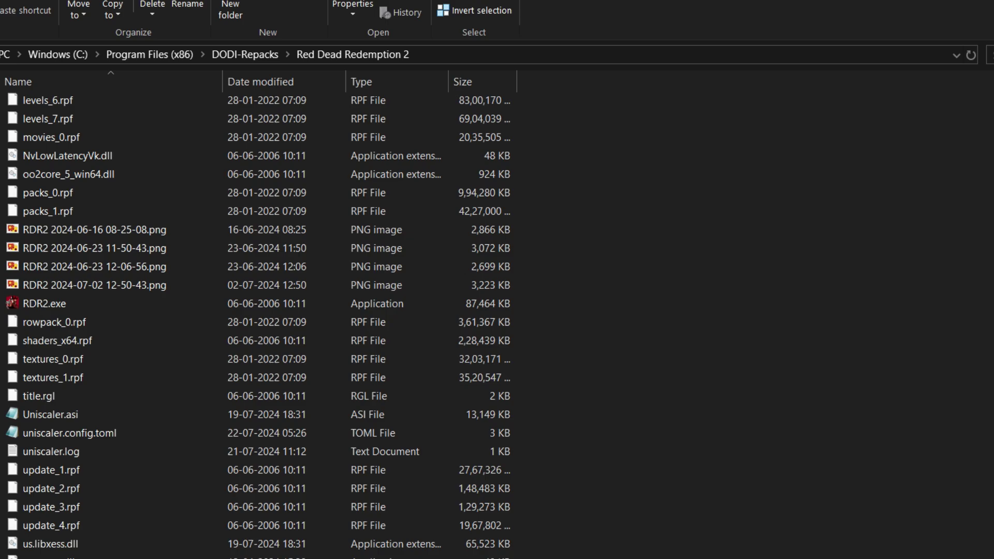
left_click(385, 432)
scroll(258, 326, "up", 10)
key("e")
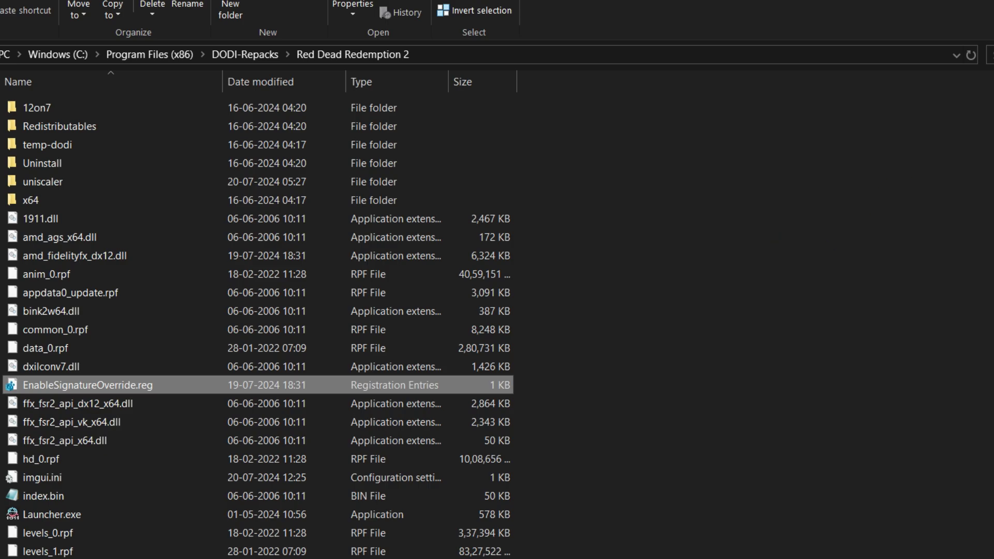
scroll(258, 325, "down", 3)
Launch RDR2.exe from the game folder and move the Uniscaler console aside.
scroll(258, 325, "down", 6)
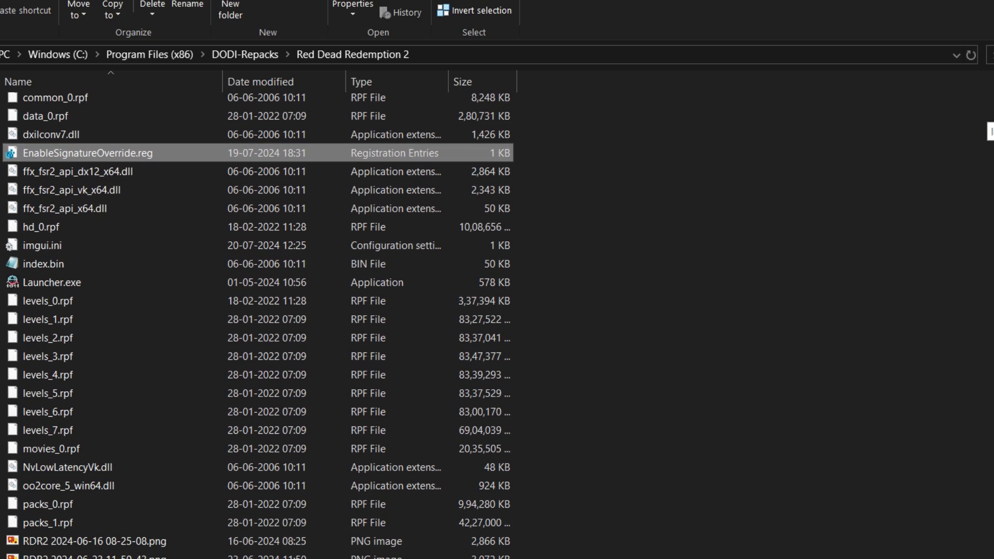
scroll(492, 306, "down", 1)
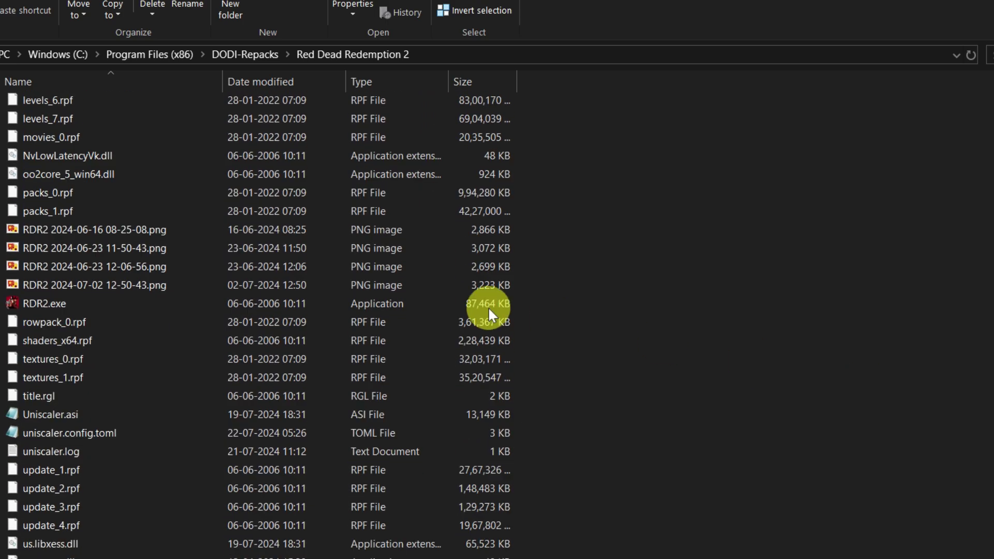
double_click(138, 307)
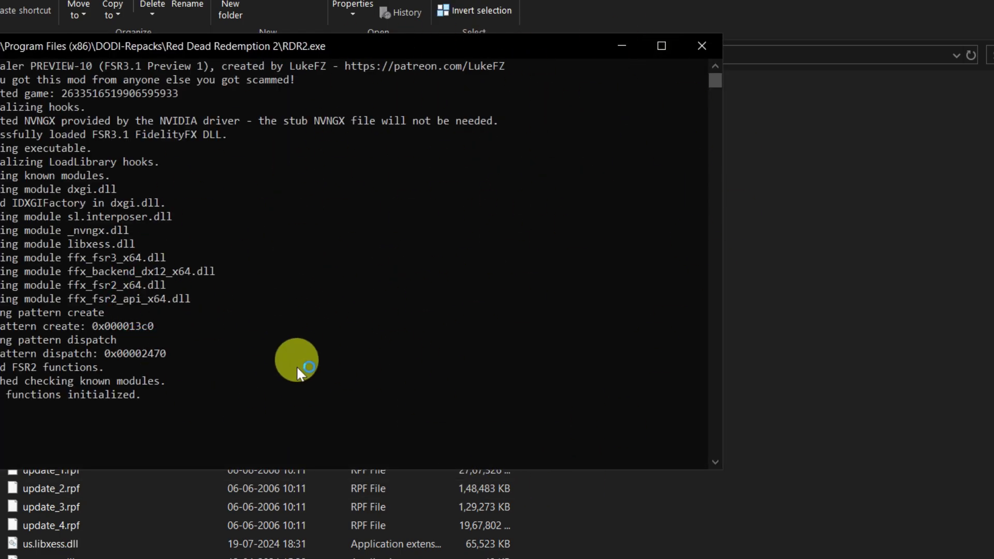
left_click_drag(370, 48, 506, 40)
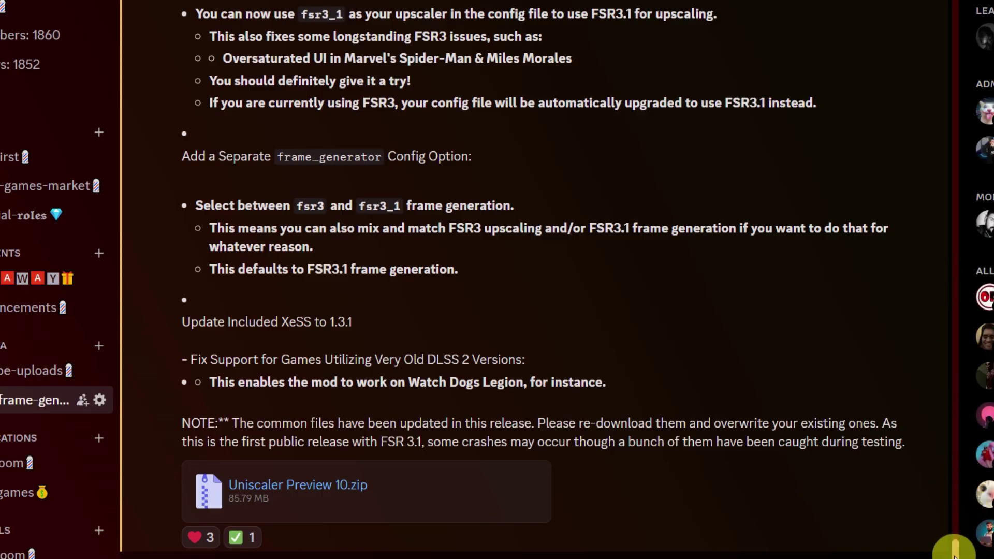
scroll(954, 555, "up", 4)
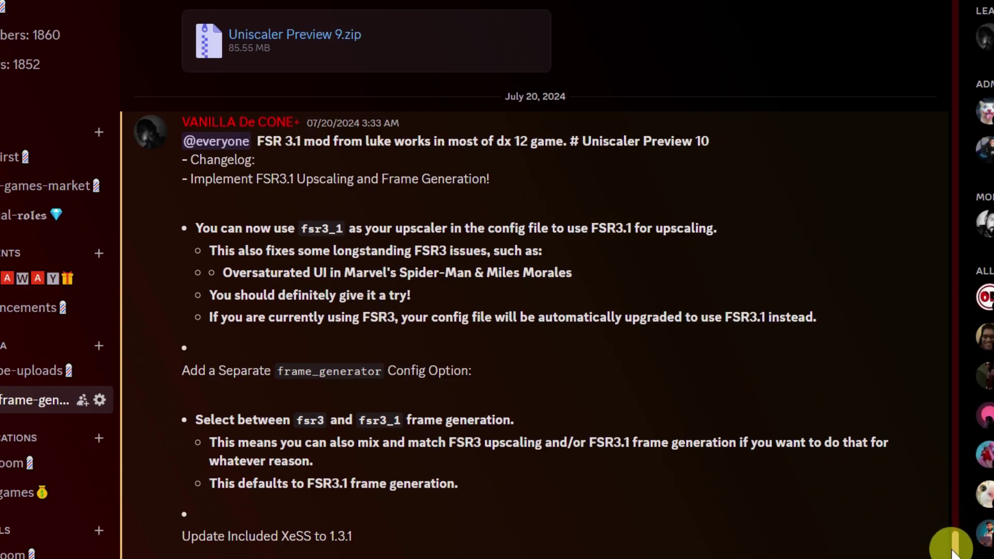
scroll(954, 555, "down", 4)
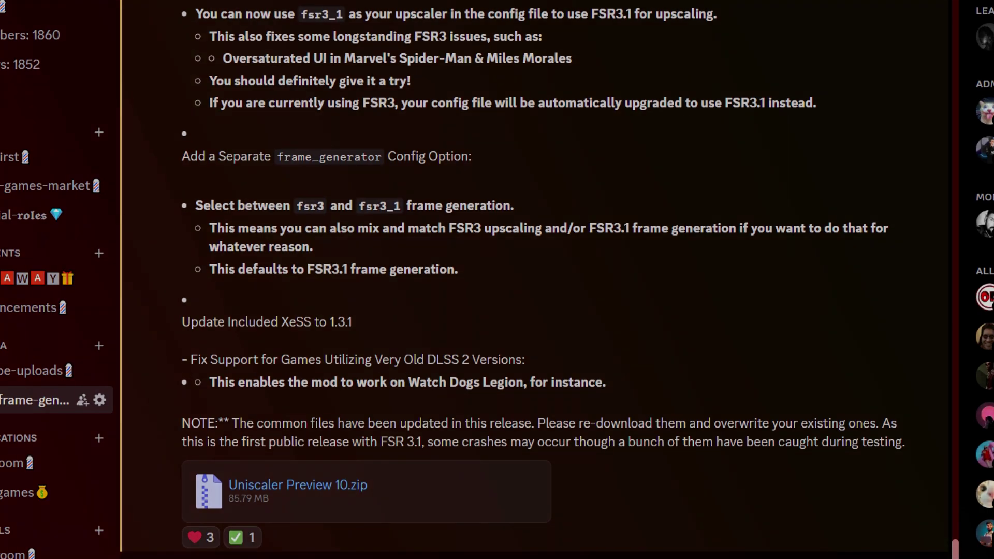